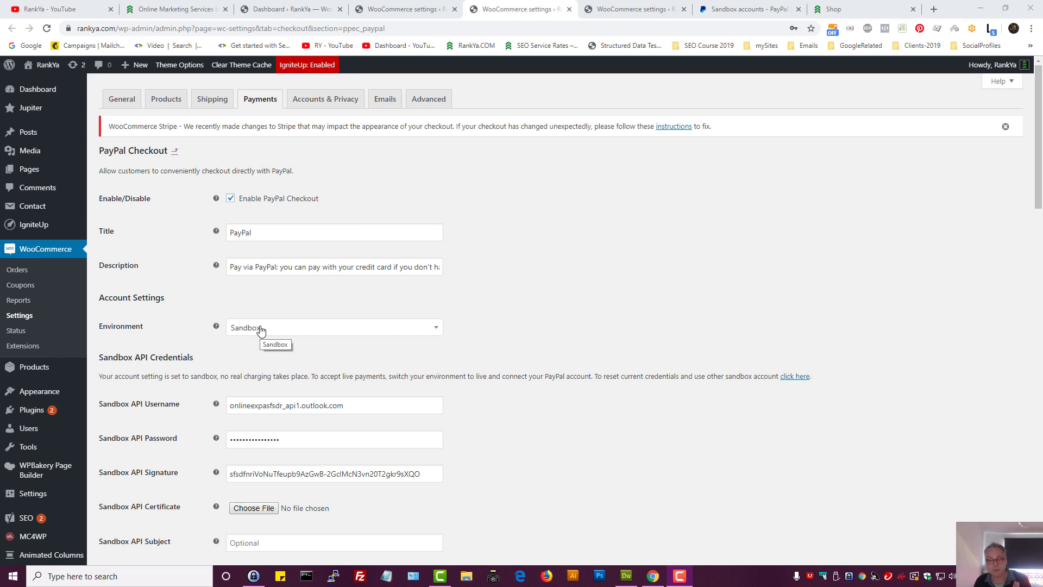
# Review the Stripe test-mode settings, then move to the PayPal sandbox accounts page.
pyautogui.click(636, 8)
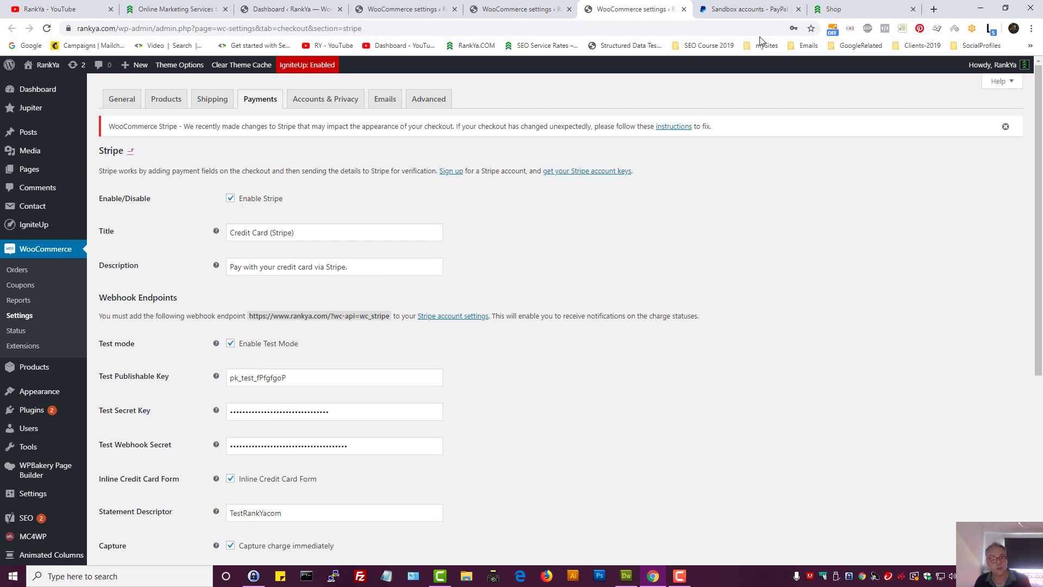
pyautogui.click(742, 8)
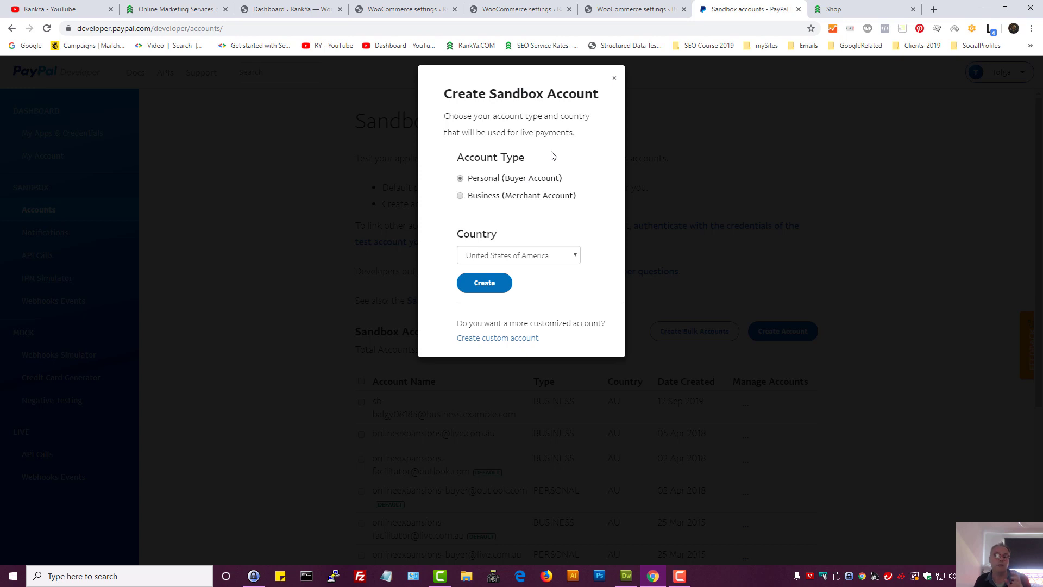
# Return to the RankYa store's shop page with the $18 product in the cart.
pyautogui.click(872, 9)
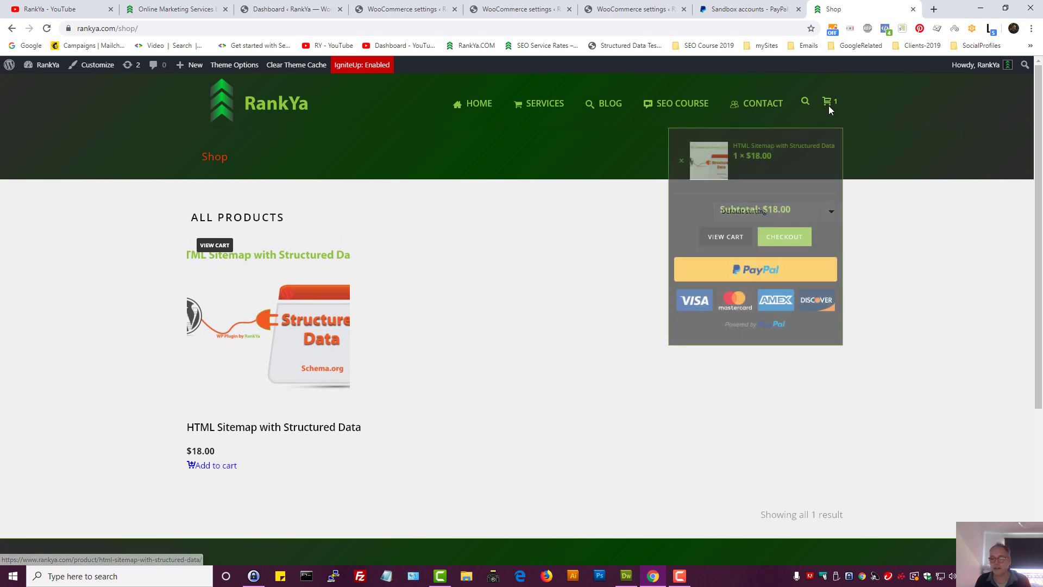
pyautogui.moveTo(829, 102)
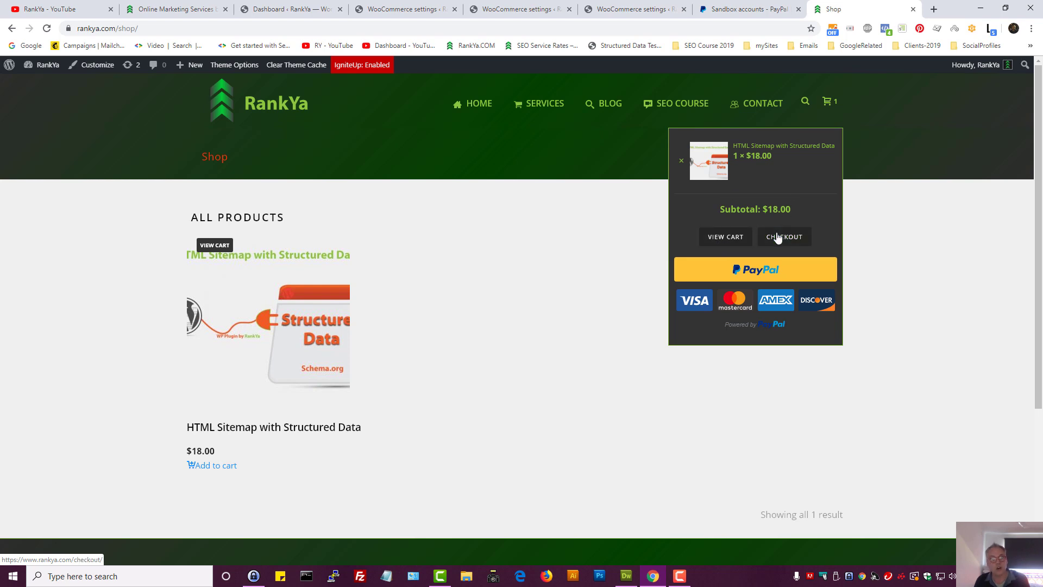
# View the full cart listing one $18 HTML Sitemap with Structured Data item.
pyautogui.click(741, 239)
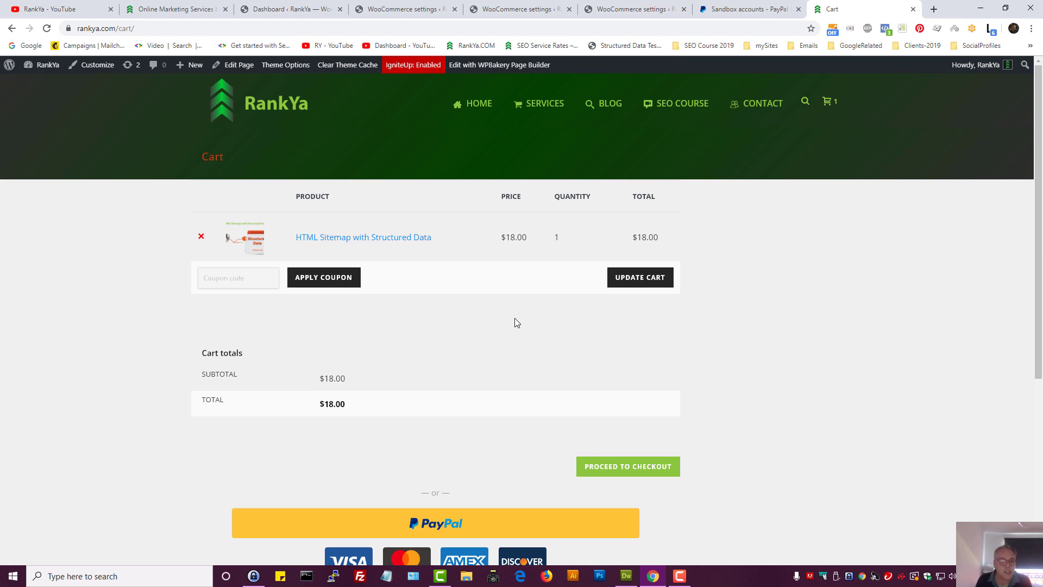
pyautogui.scroll(-1, 515, 318)
pyautogui.scroll(1, 443, 346)
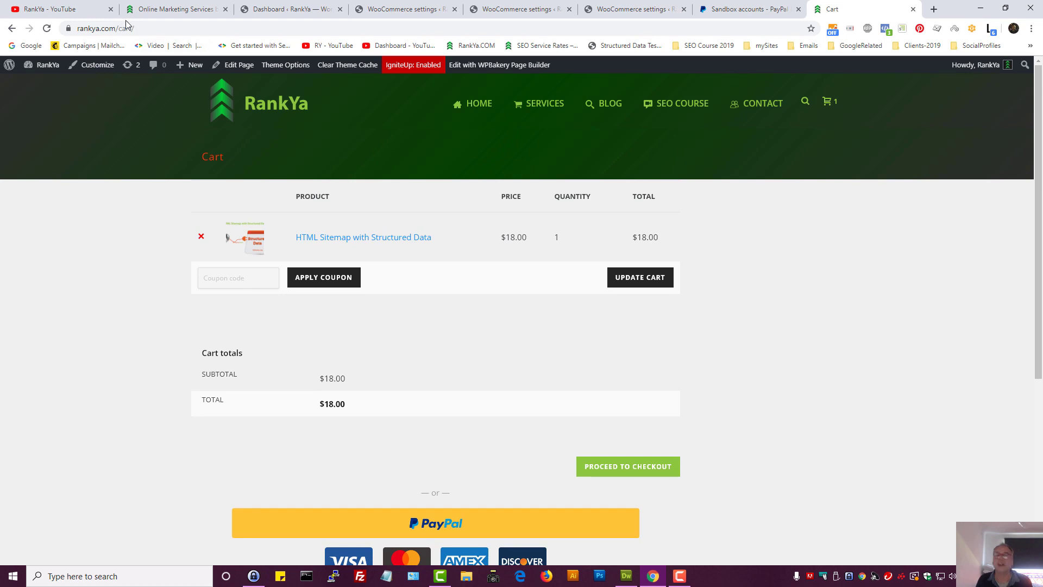
# Update the cart and start paying with the yellow PayPal button.
pyautogui.click(205, 279)
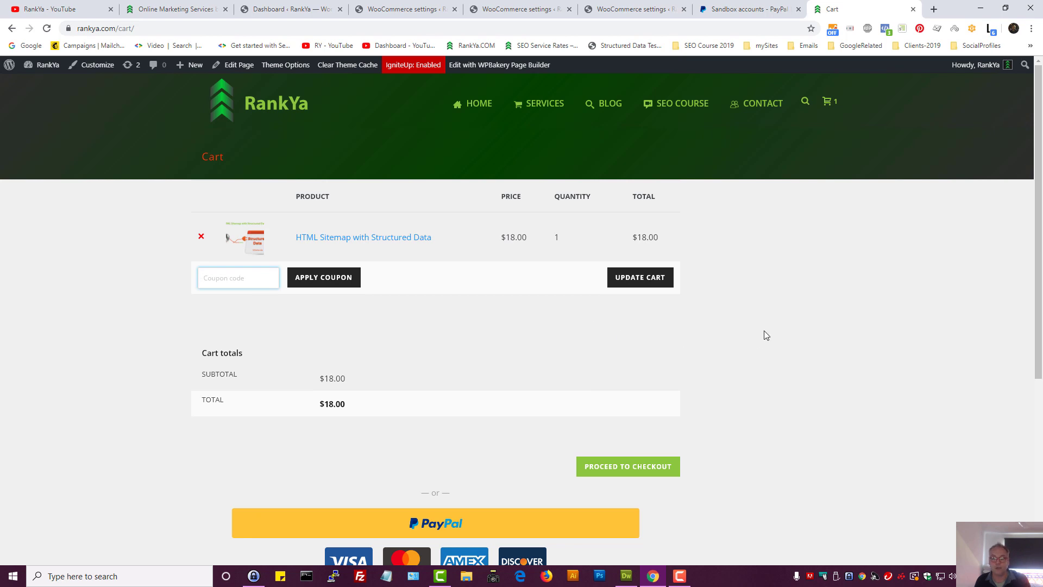
pyautogui.click(644, 278)
pyautogui.scroll(-1, 477, 369)
pyautogui.click(443, 475)
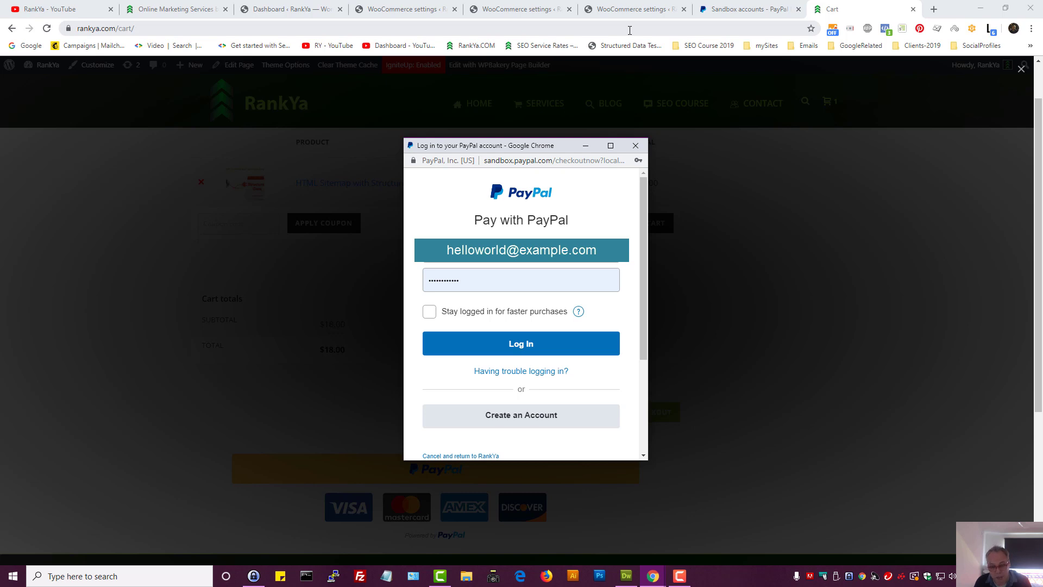
# Log in as the sandbox buyer and approve the $18.00 payment from PayPal balance.
pyautogui.click(521, 343)
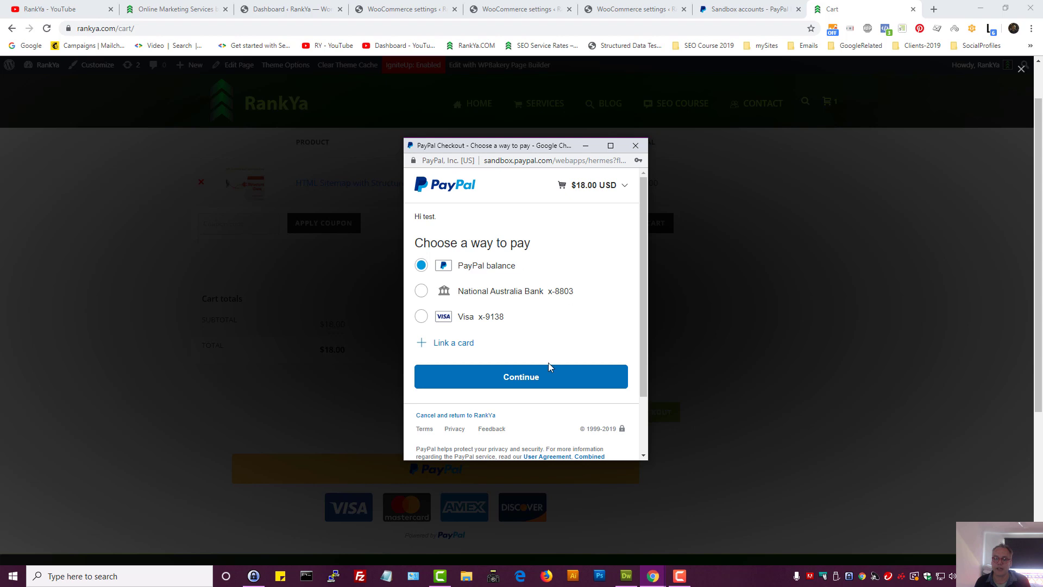
pyautogui.click(538, 376)
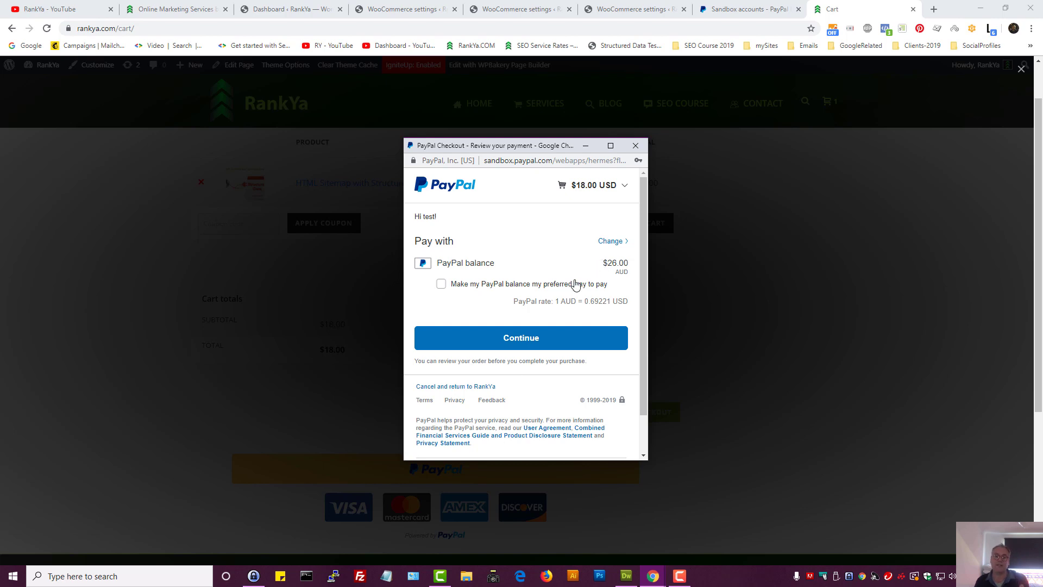
pyautogui.click(519, 337)
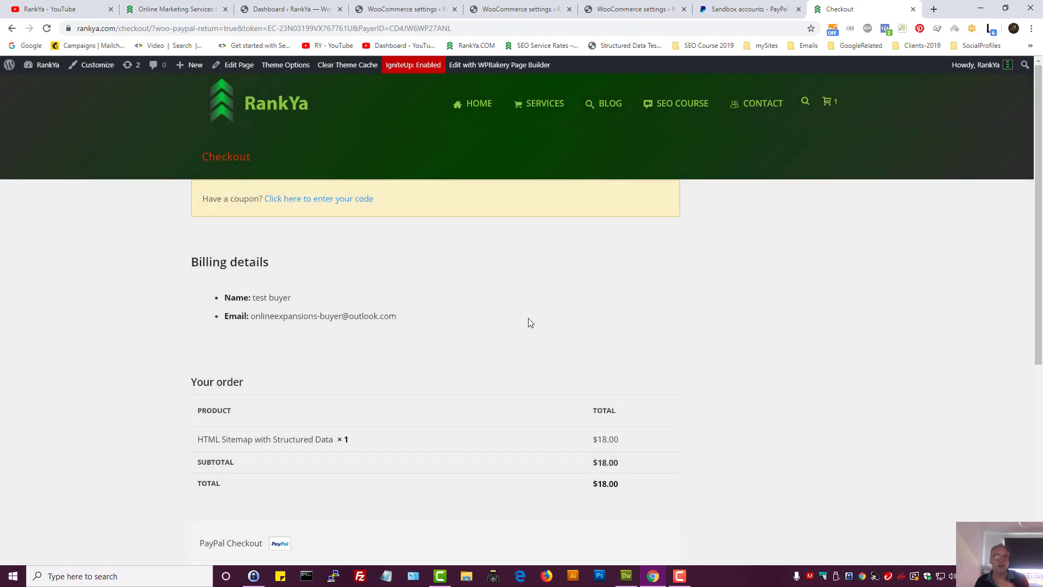
pyautogui.scroll(-2, 528, 317)
pyautogui.scroll(-2, 529, 317)
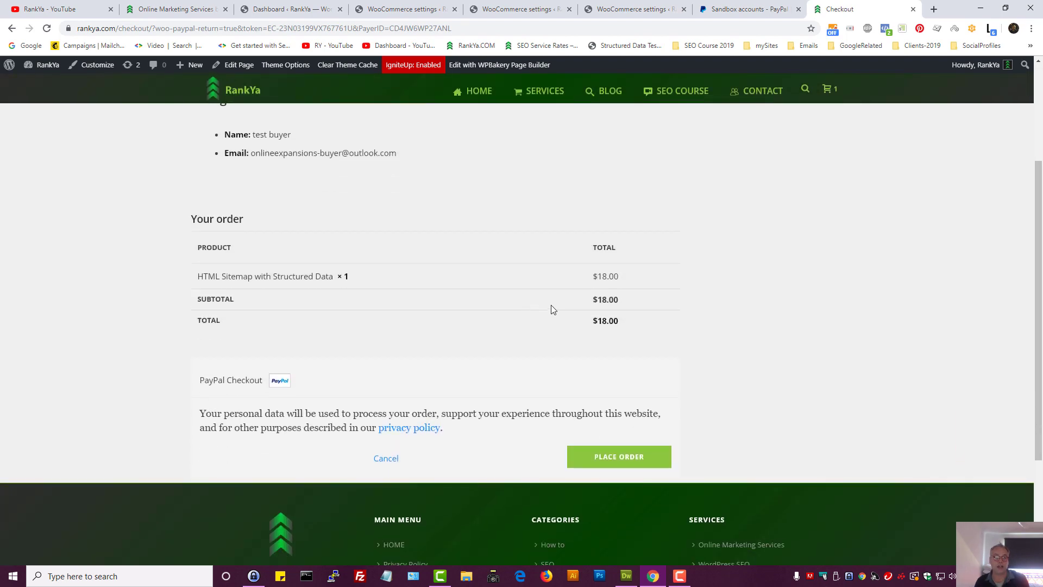
# Place the $18 order repeatedly until processing begins and order 10357 is received.
pyautogui.click(619, 455)
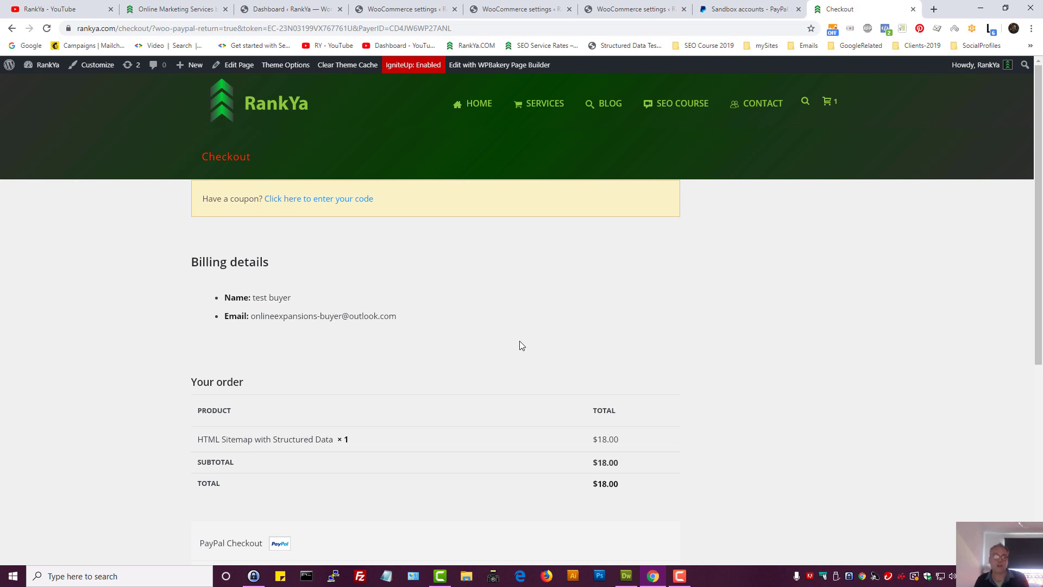
pyautogui.scroll(-2, 519, 341)
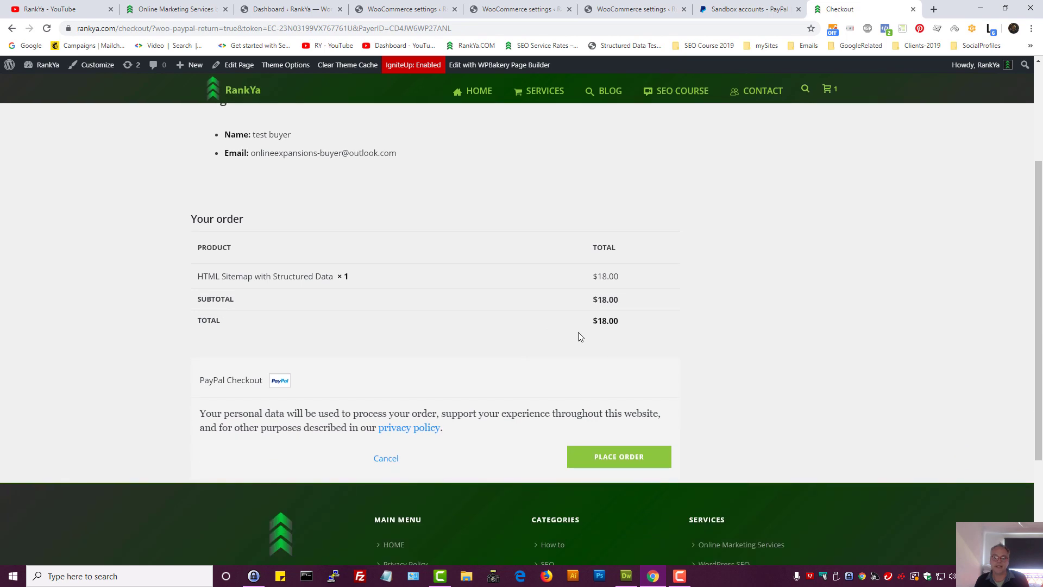
pyautogui.click(607, 463)
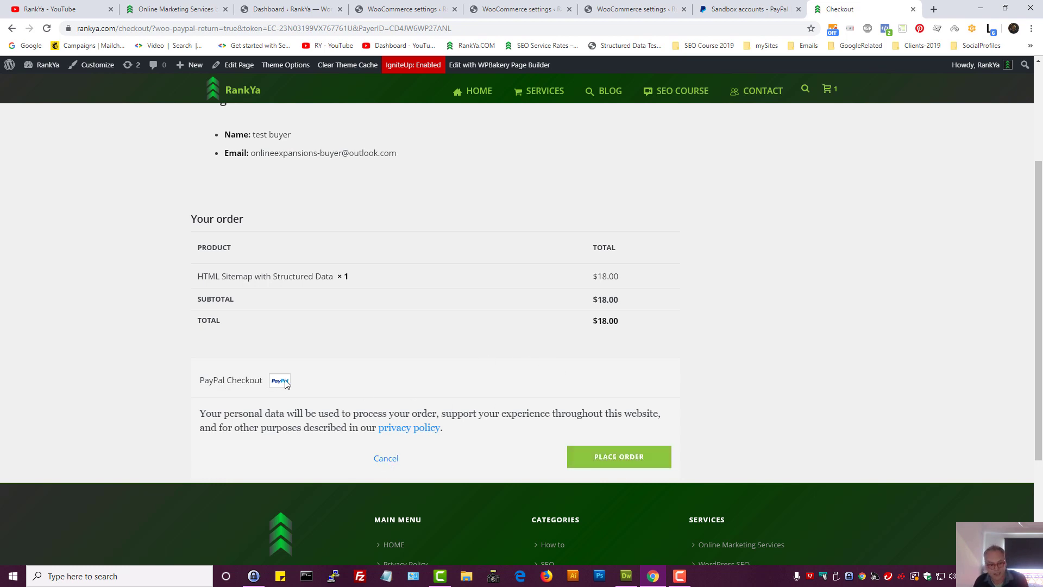
pyautogui.click(618, 456)
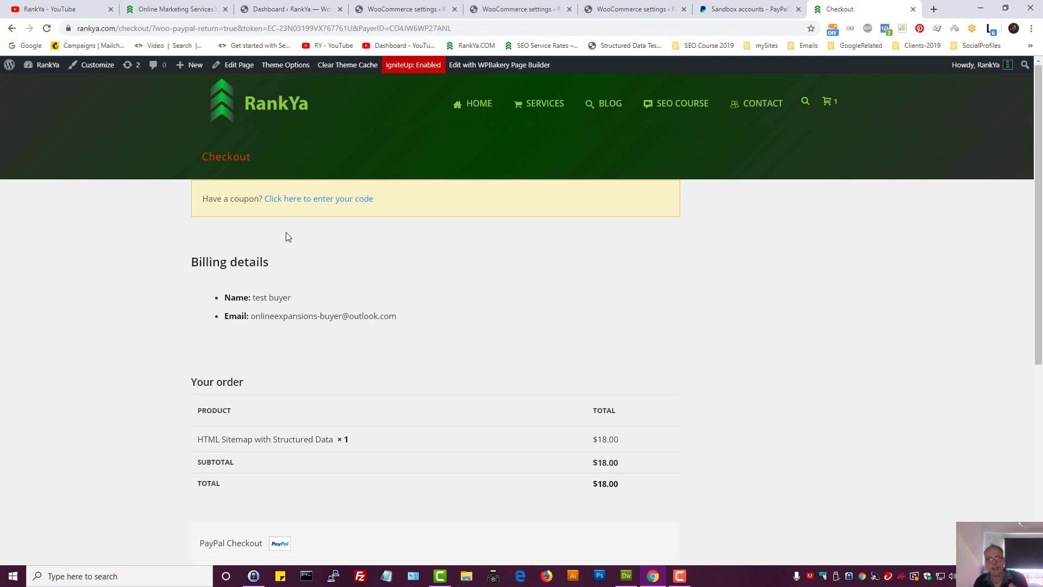
pyautogui.scroll(-4, 498, 366)
pyautogui.click(608, 347)
pyautogui.scroll(-4, 463, 289)
pyautogui.click(608, 356)
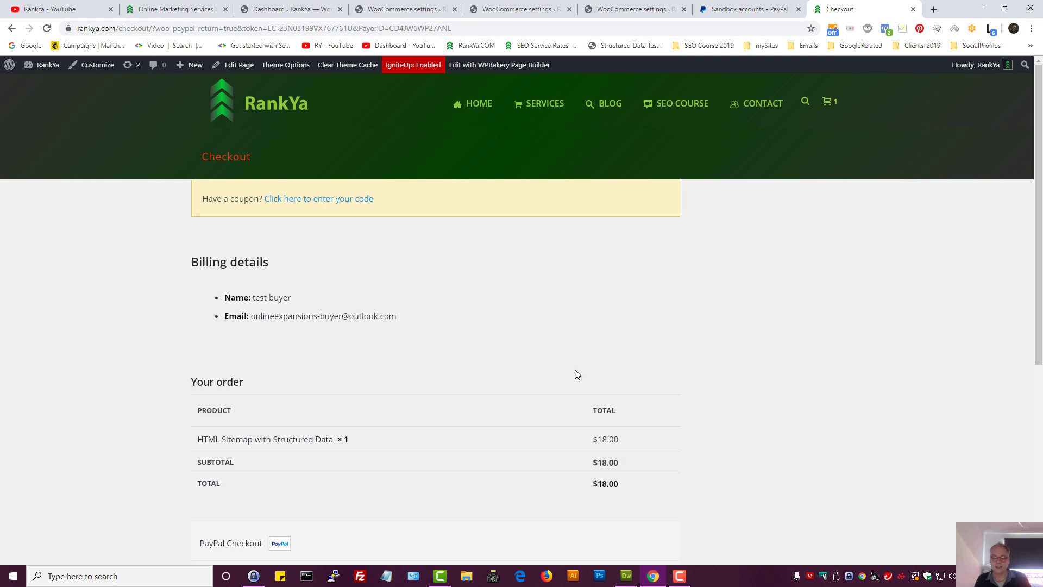
pyautogui.scroll(-3, 525, 391)
pyautogui.scroll(3, 526, 391)
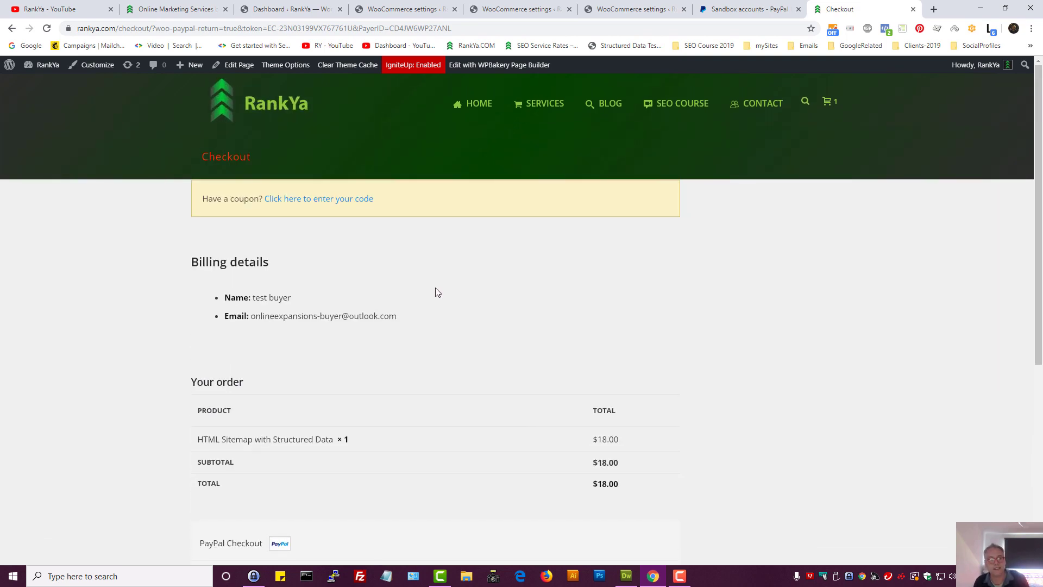
pyautogui.scroll(-1, 437, 290)
pyautogui.scroll(-1, 436, 286)
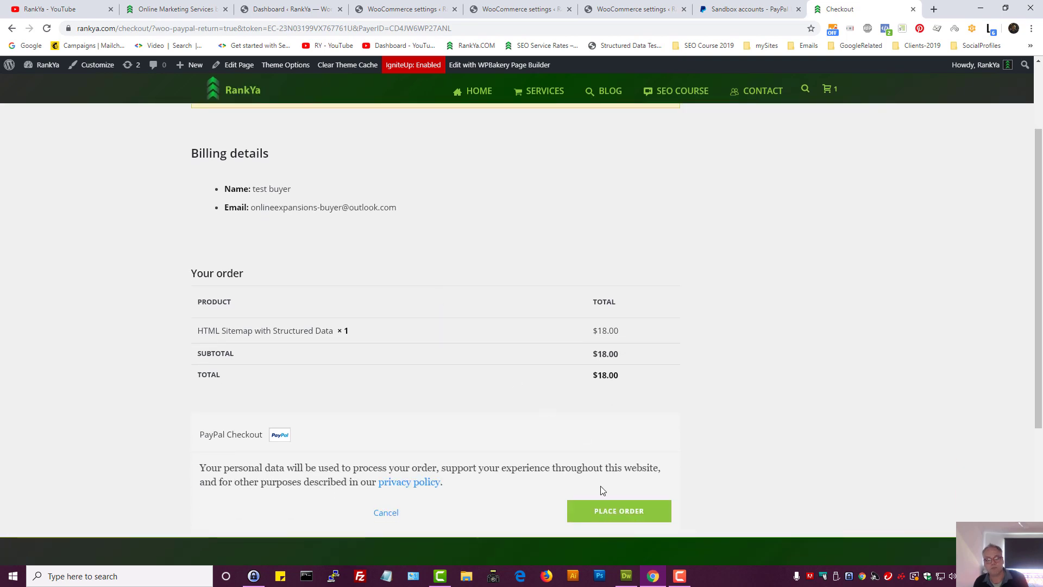
pyautogui.click(616, 514)
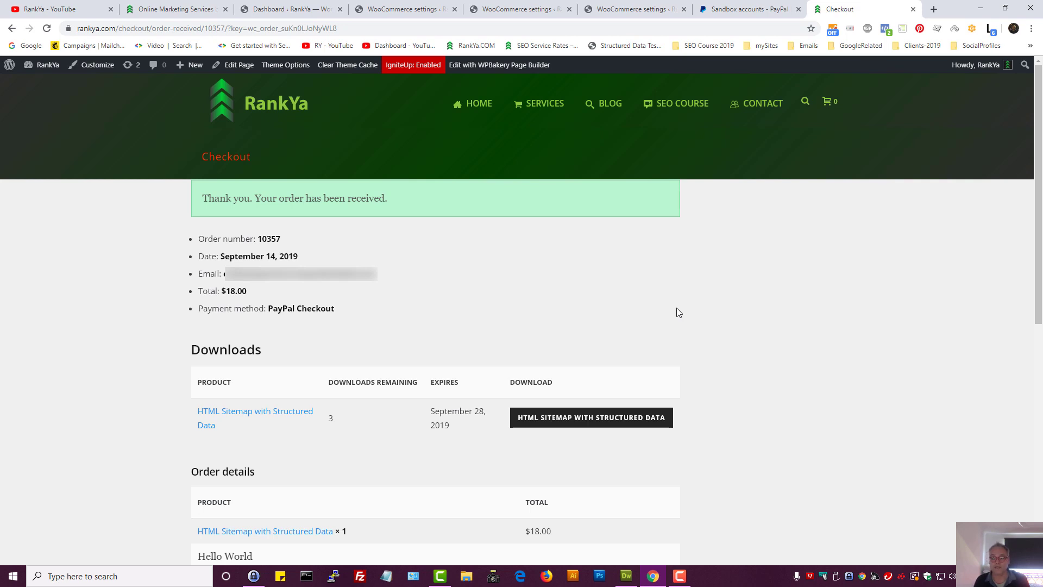
# Load /shop, add the HTML Sitemap plugin to the cart and go to checkout.
pyautogui.click(121, 29)
pyautogui.moveTo(162, 28); pyautogui.dragTo(380, 29)
pyautogui.write('shop')
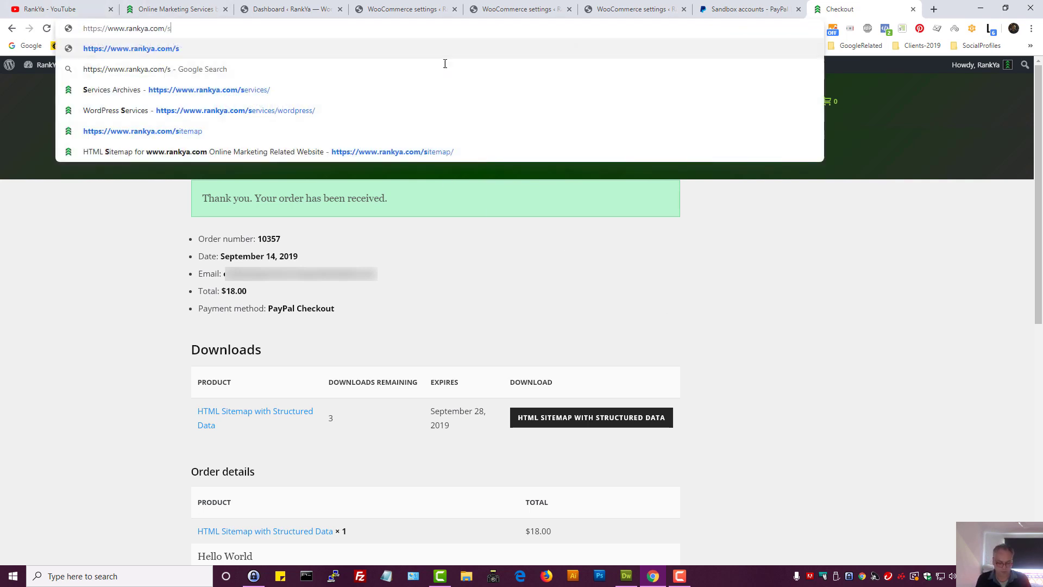
pyautogui.press('Return')
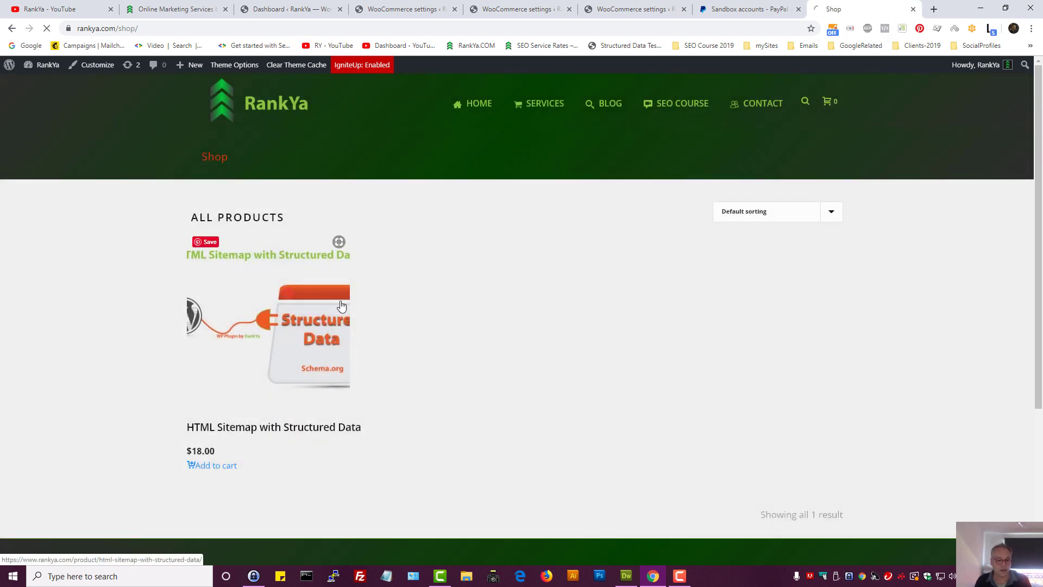
pyautogui.click(342, 306)
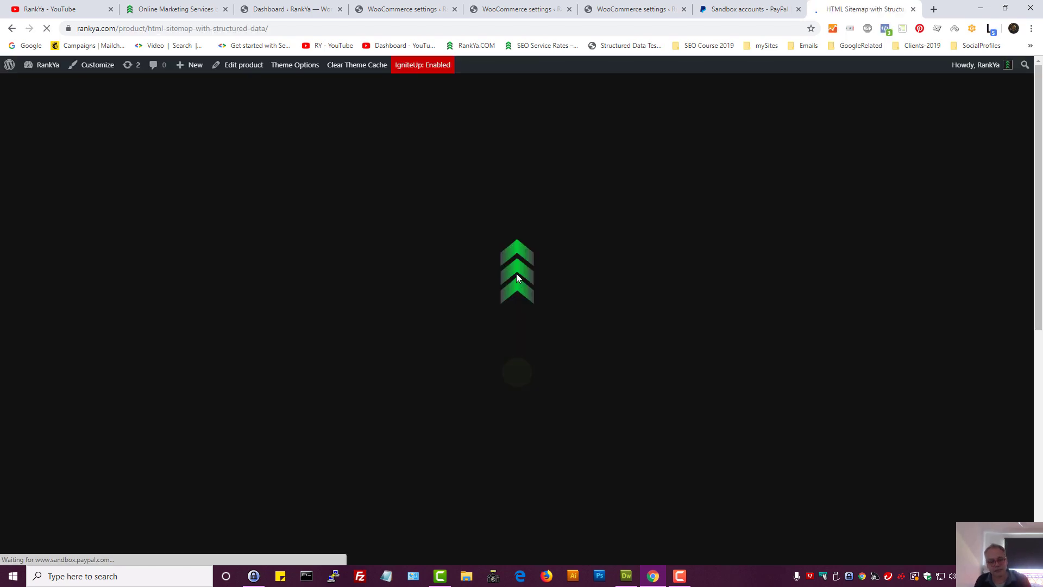
pyautogui.scroll(-1, 517, 277)
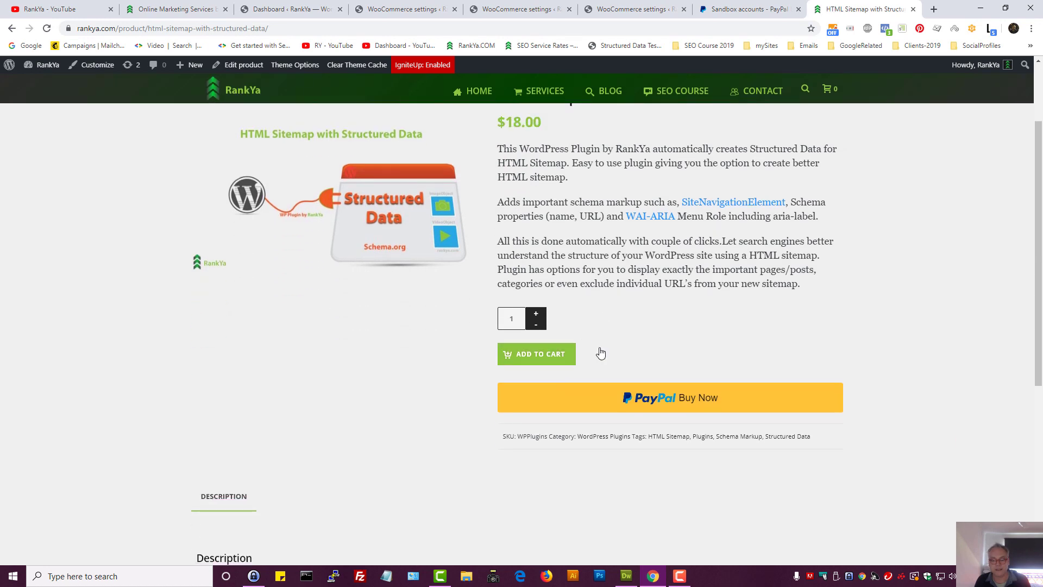
pyautogui.scroll(2, 506, 297)
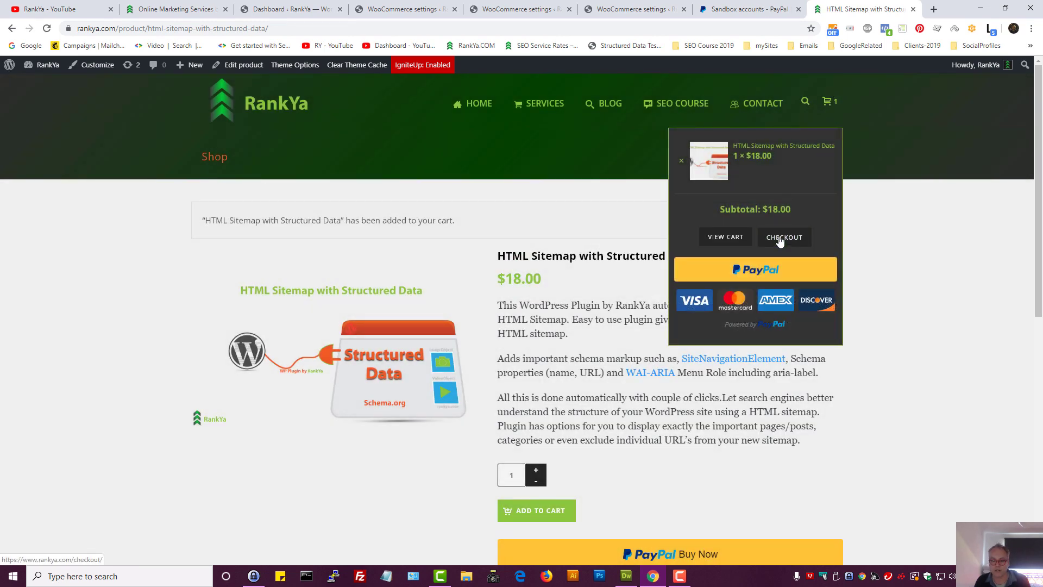
pyautogui.click(780, 239)
pyautogui.scroll(-5, 564, 334)
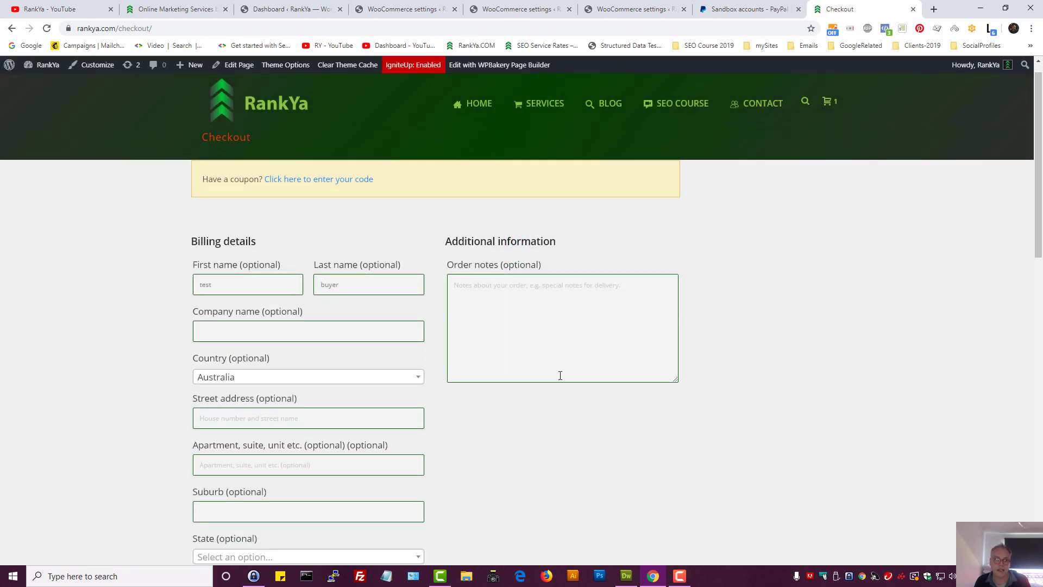
# Step through the checkout billing fields: first name, last name, company, street address.
pyautogui.click(248, 267)
pyautogui.click(370, 267)
pyautogui.click(228, 295)
pyautogui.click(236, 383)
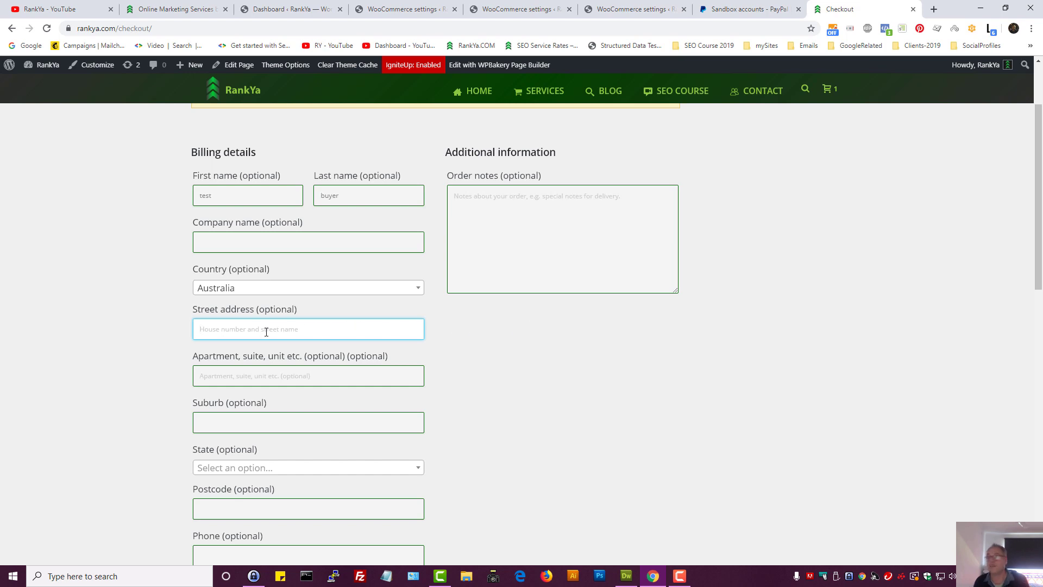
pyautogui.scroll(3, 585, 403)
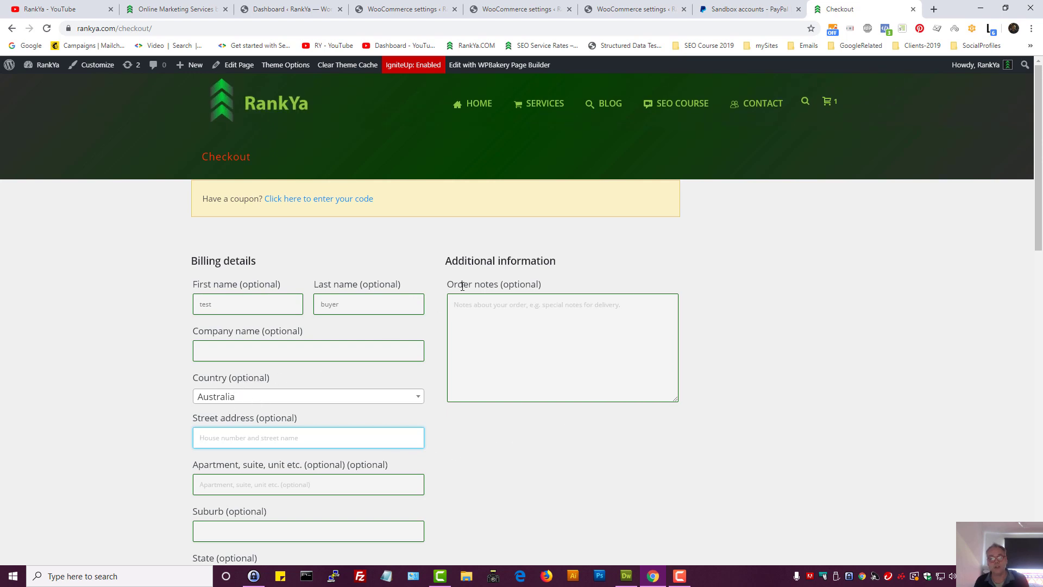
# Check the WooCommerce payment methods settings, then switch to functions.php in Dreamweaver.
pyautogui.click(392, 10)
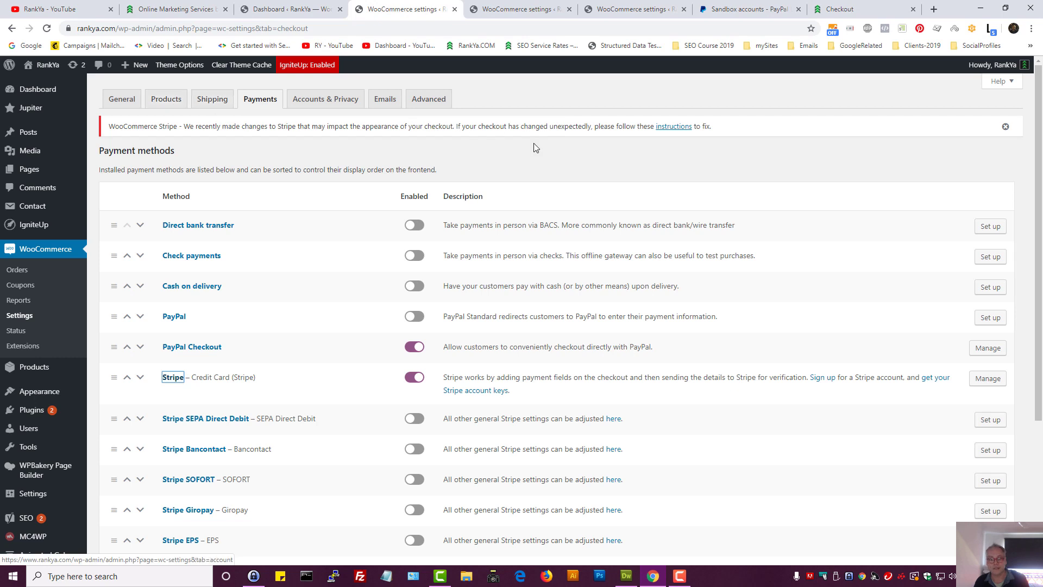
pyautogui.click(839, 9)
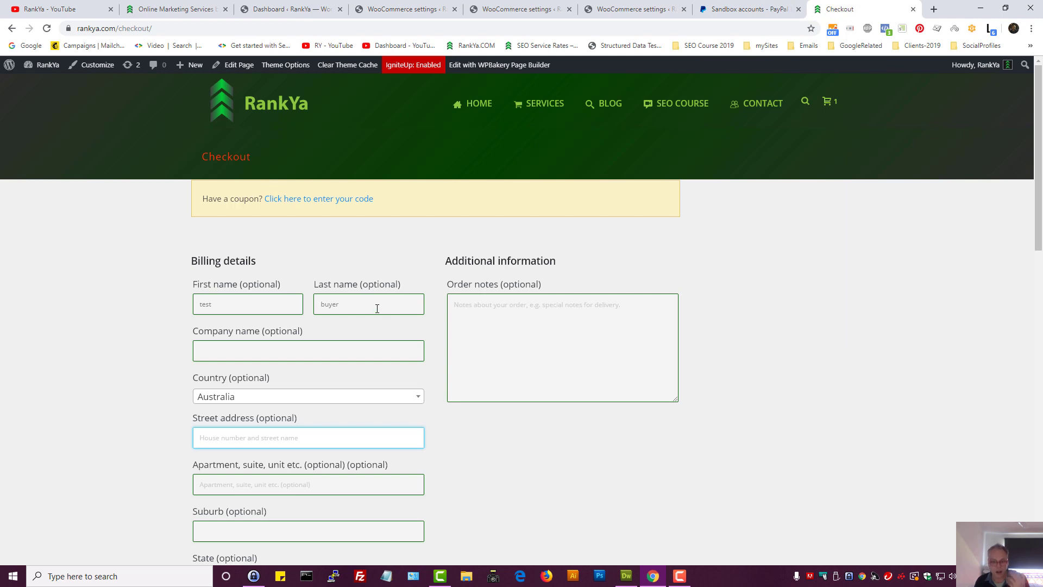
pyautogui.scroll(-2, 530, 325)
pyautogui.scroll(2, 530, 325)
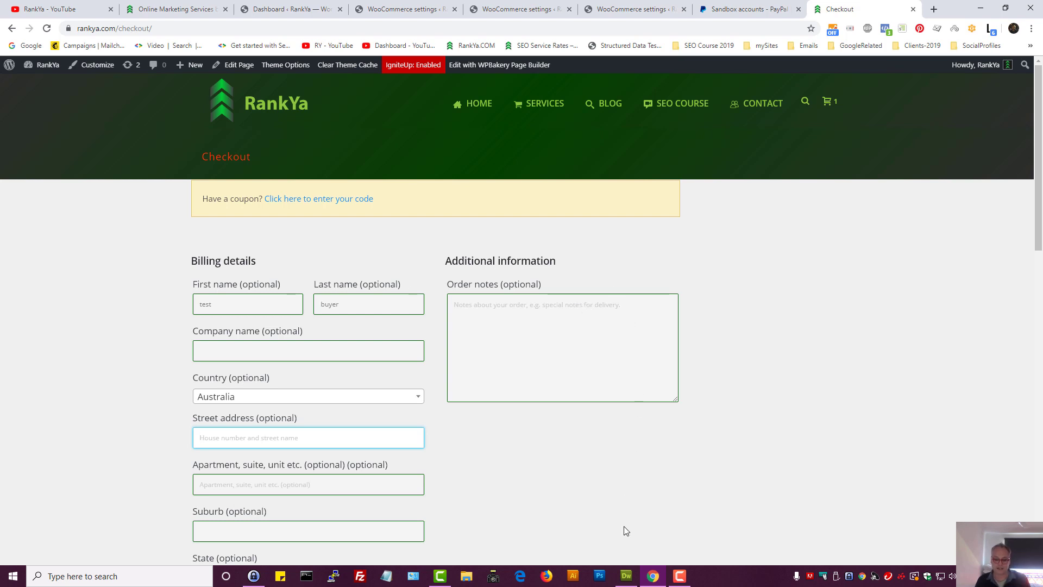
pyautogui.click(626, 576)
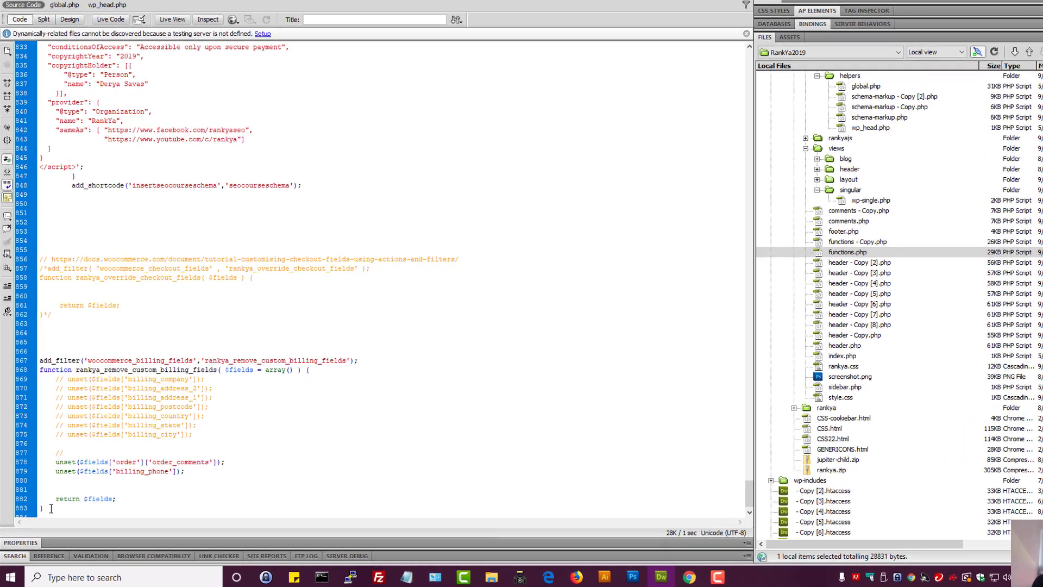
# Review the woocommerce_billing_fields filter and its unset billing_phone line.
pyautogui.moveTo(42, 511); pyautogui.dragTo(40, 372)
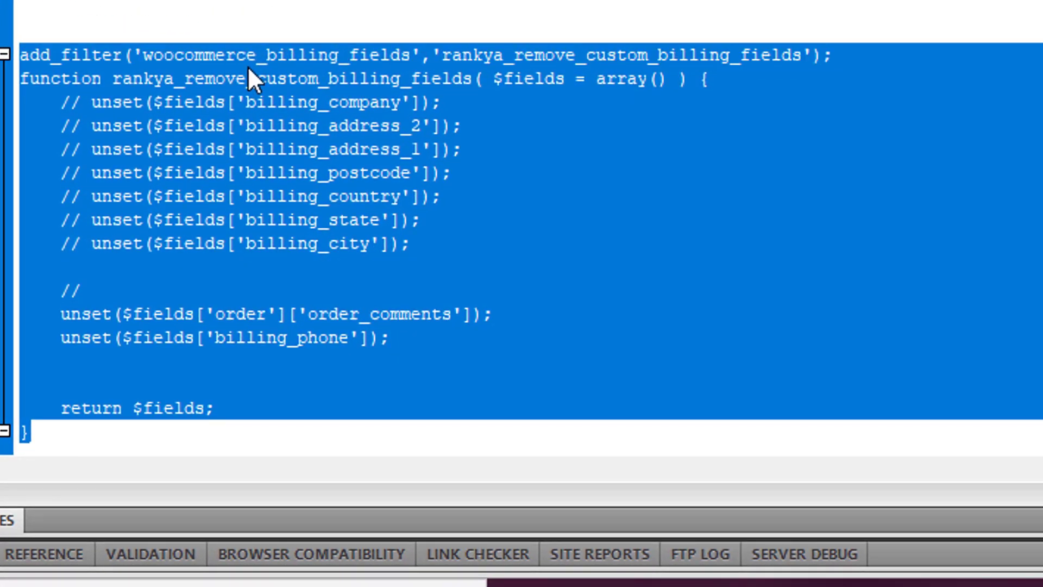
pyautogui.click(254, 53)
pyautogui.doubleClick(255, 54)
pyautogui.click(669, 210)
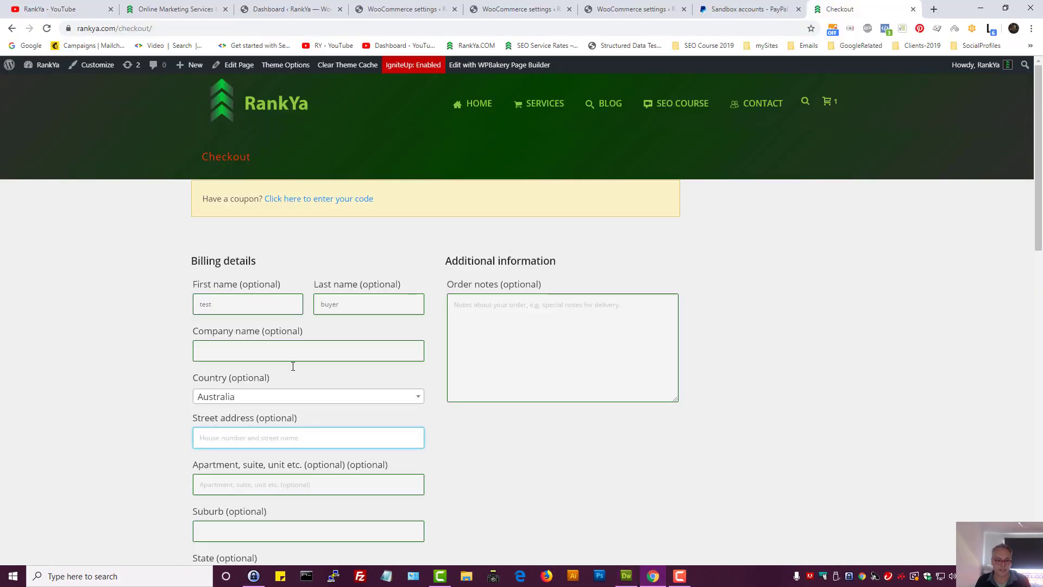
pyautogui.scroll(-2, 326, 469)
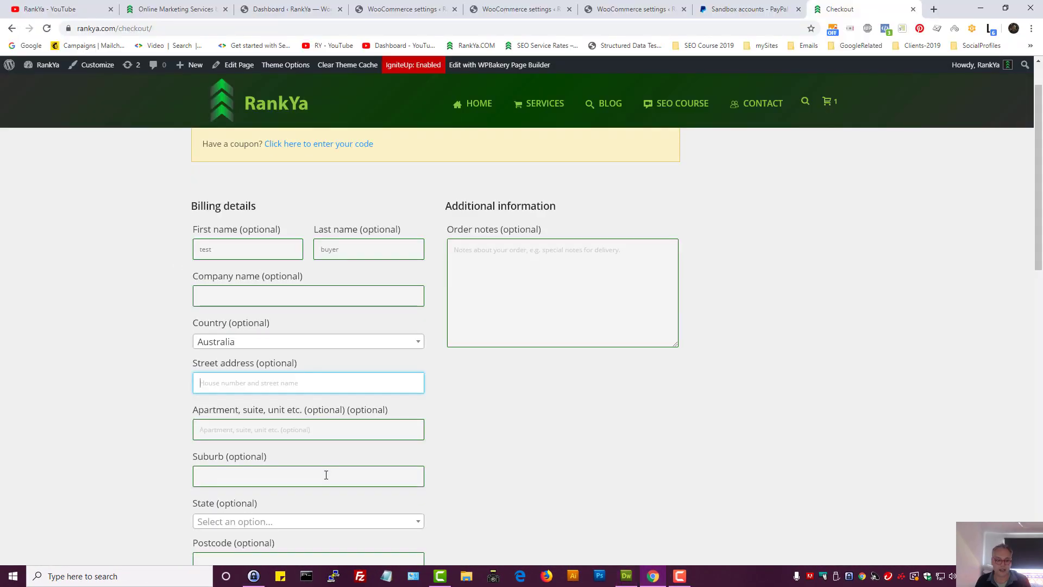
pyautogui.click(626, 576)
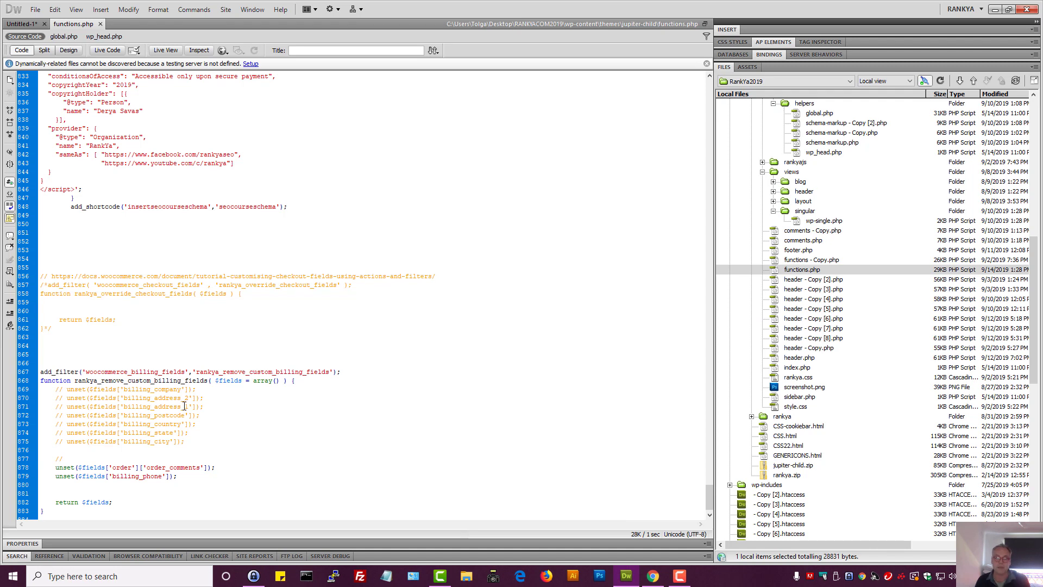
pyautogui.doubleClick(58, 475)
pyautogui.doubleClick(139, 476)
pyautogui.click(262, 476)
pyautogui.moveTo(56, 476); pyautogui.dragTo(197, 474)
# Upload functions.php to the live site with the Put command.
pyautogui.click(197, 475)
pyautogui.click(432, 50)
pyautogui.click(449, 105)
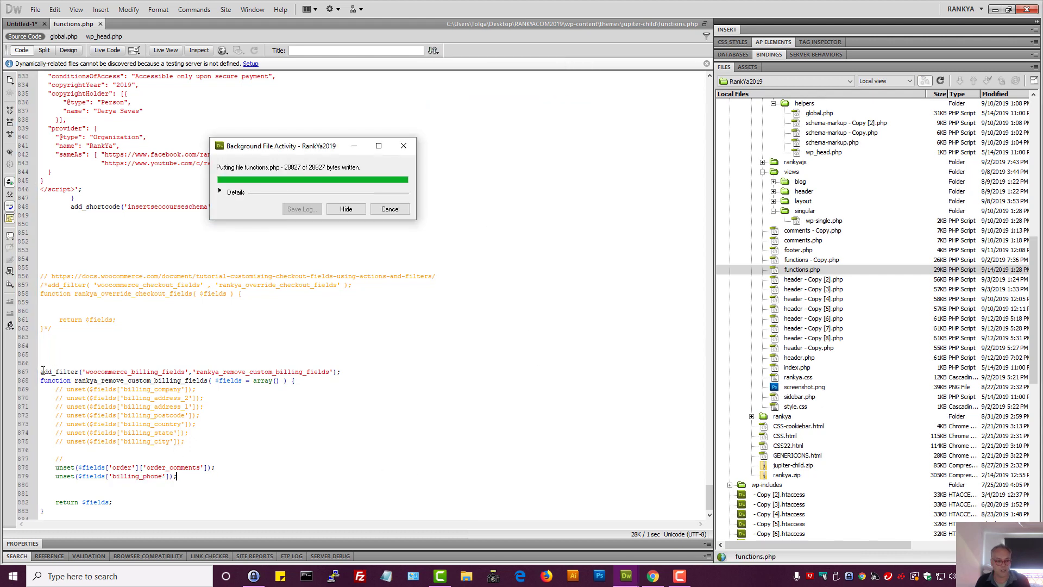
# Reload the checkout to confirm the Phone (optional) field is gone, then return to functions.php.
pyautogui.moveTo(40, 372); pyautogui.dragTo(230, 521)
pyautogui.click(231, 467)
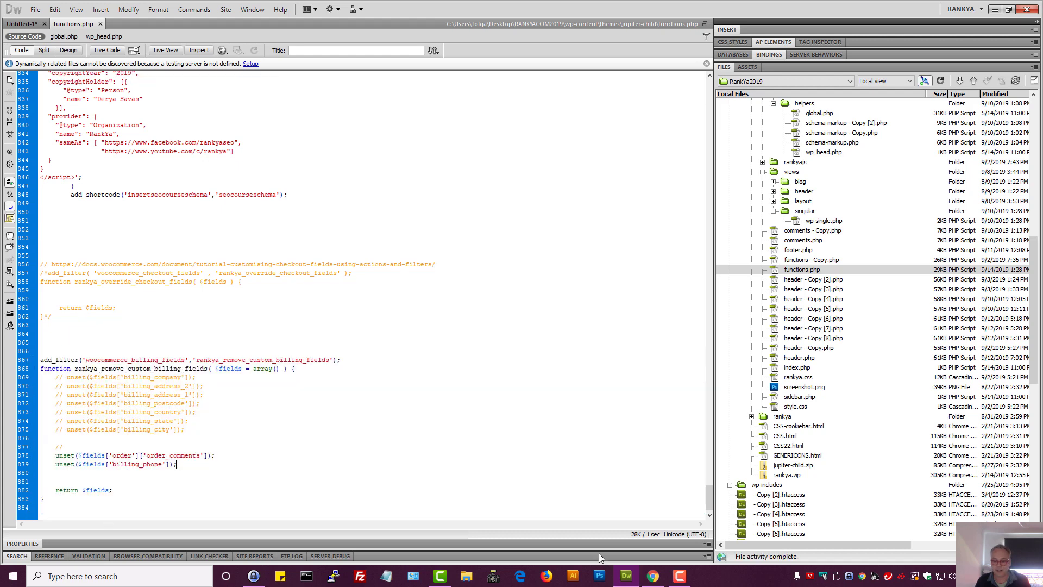
pyautogui.click(652, 577)
pyautogui.scroll(-3, 496, 402)
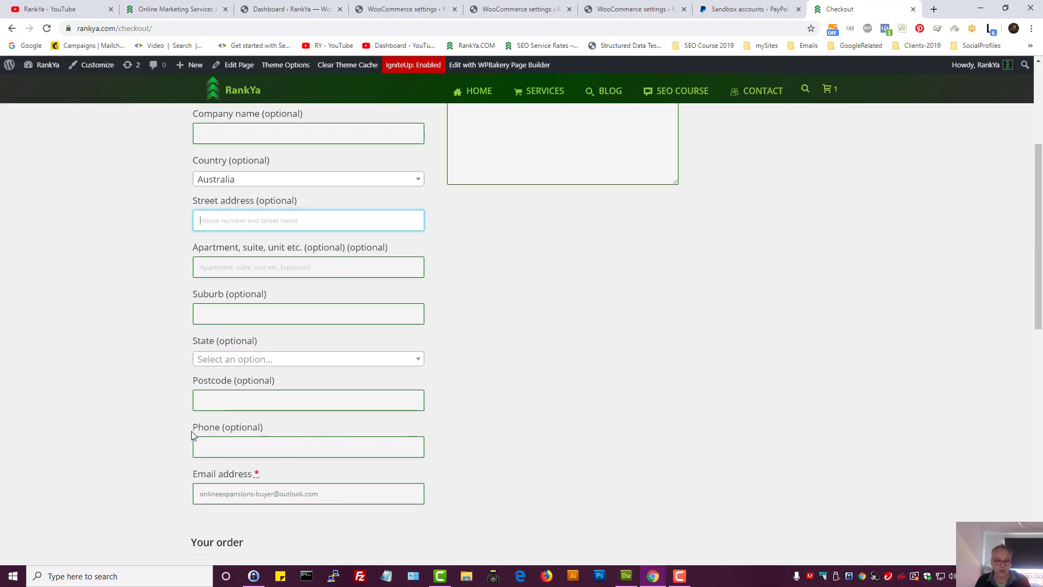
pyautogui.moveTo(190, 428); pyautogui.dragTo(274, 432)
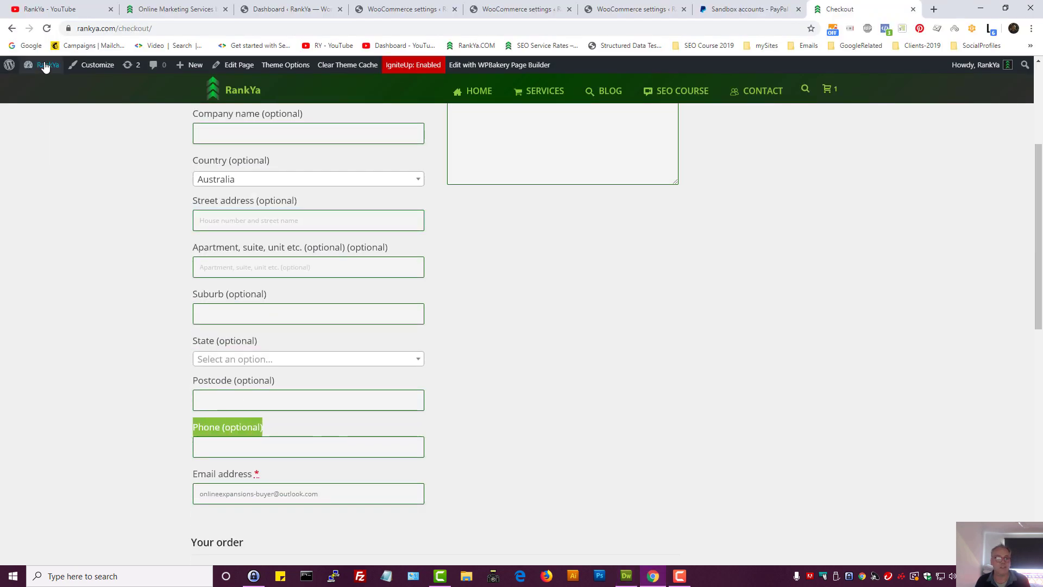
pyautogui.click(46, 28)
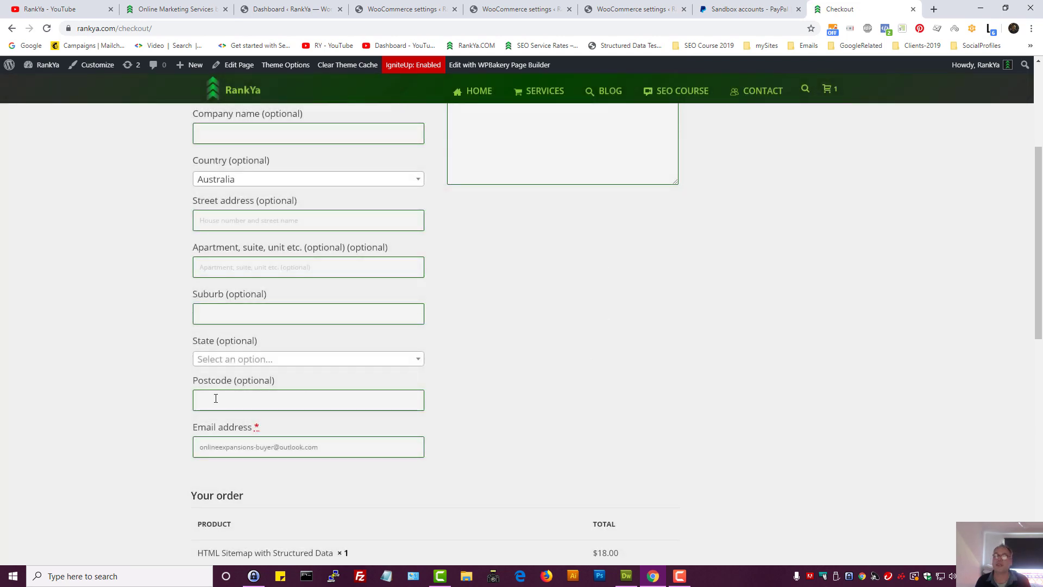
pyautogui.click(626, 577)
# Uncomment unset($fields['billing_postcode']); in the billing-fields function of functions.php.
pyautogui.moveTo(46, 499); pyautogui.dragTo(40, 369)
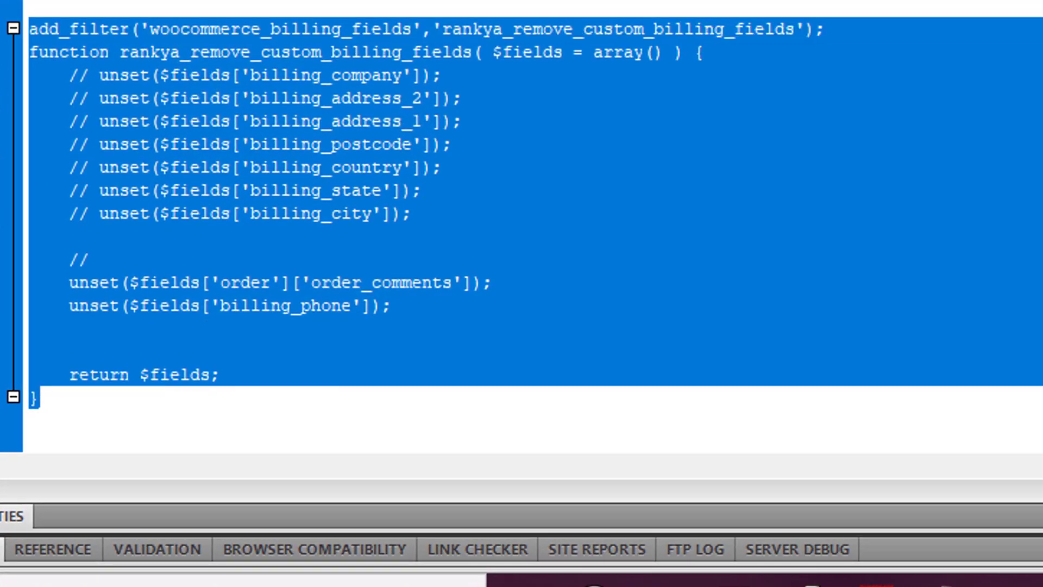
pyautogui.click(240, 76)
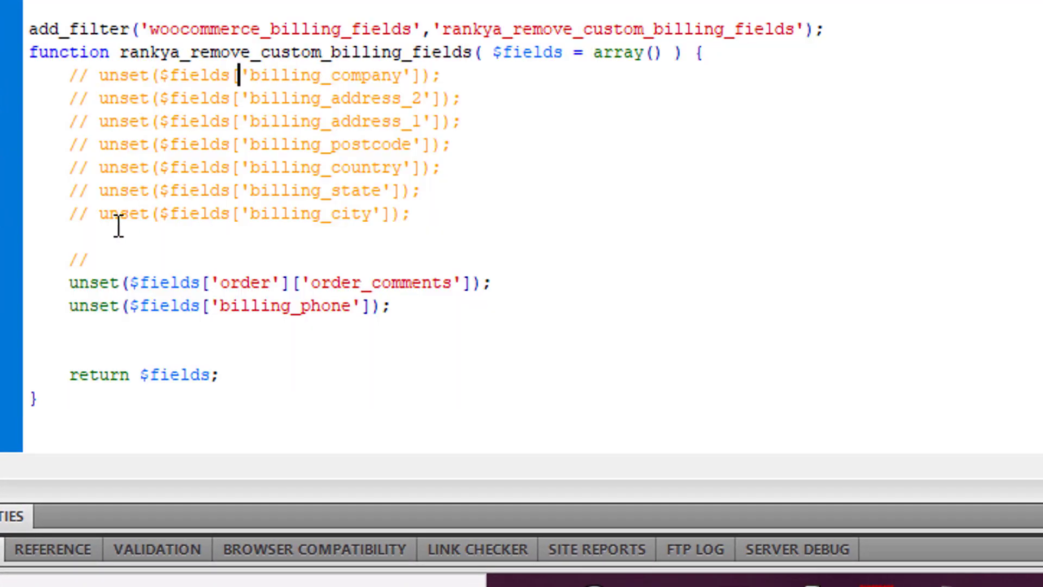
pyautogui.moveTo(90, 213); pyautogui.dragTo(364, 214)
pyautogui.click(100, 214)
pyautogui.press('Up')
pyautogui.press('Up')
pyautogui.press('Up')
pyautogui.press('BackSpace')
pyautogui.press('BackSpace')
pyautogui.press('BackSpace')
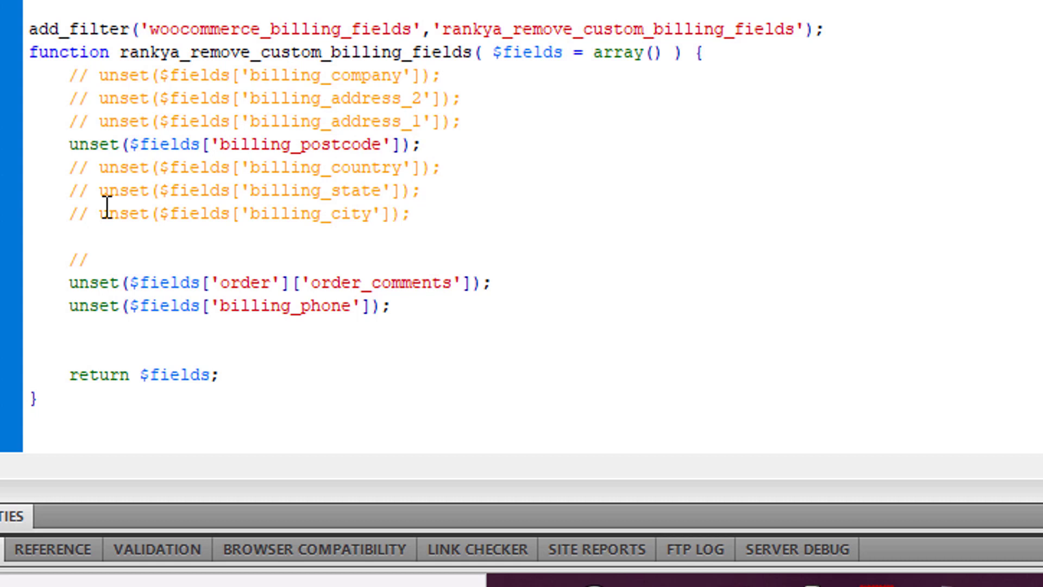
pyautogui.scroll(1, 104, 208)
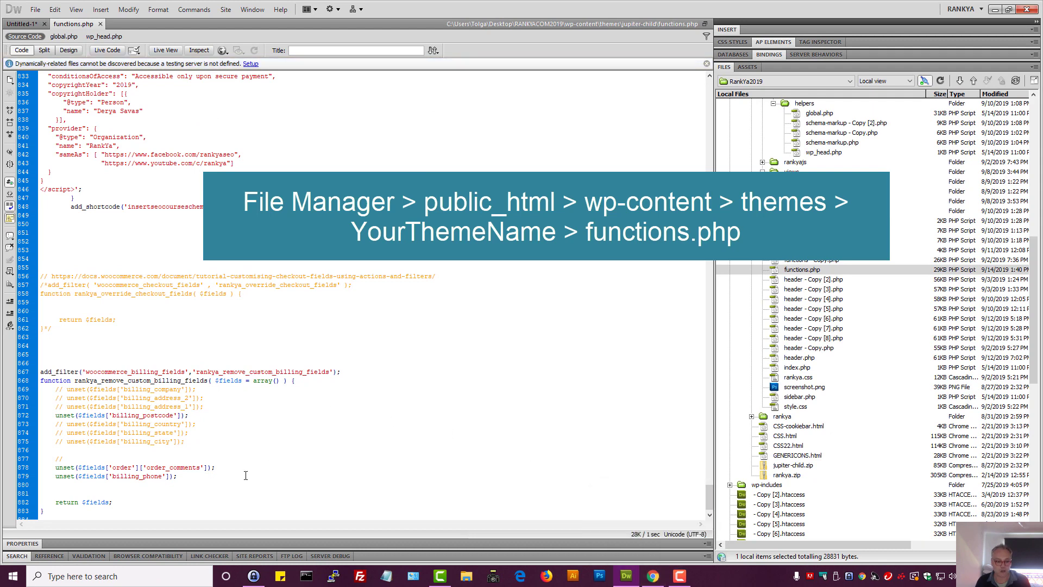
# Review the uploaded removal function and switch back to the checkout page in Chrome.
pyautogui.moveTo(56, 511); pyautogui.dragTo(39, 372)
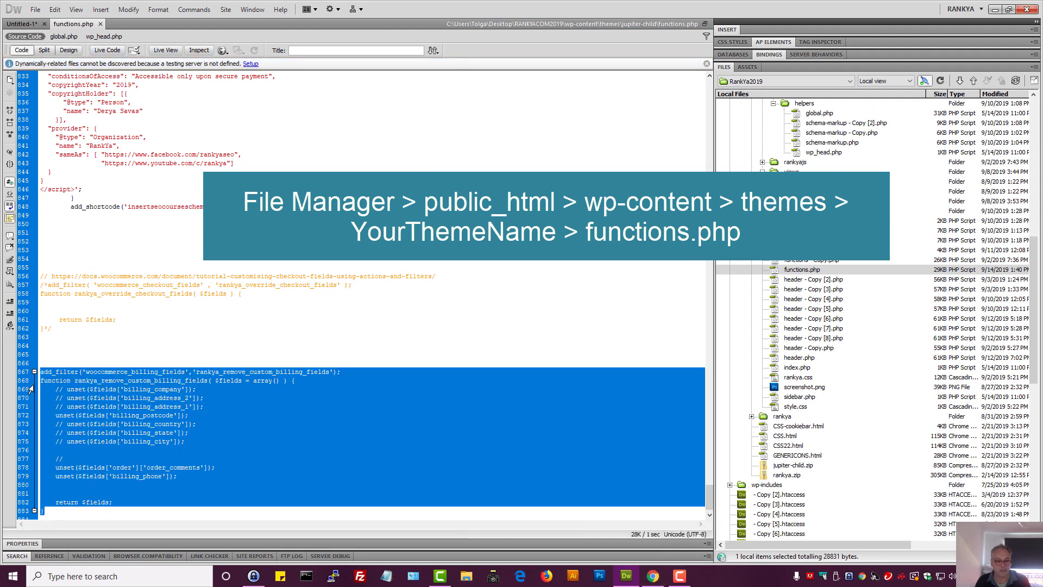
pyautogui.click(105, 399)
pyautogui.doubleClick(131, 372)
pyautogui.click(196, 389)
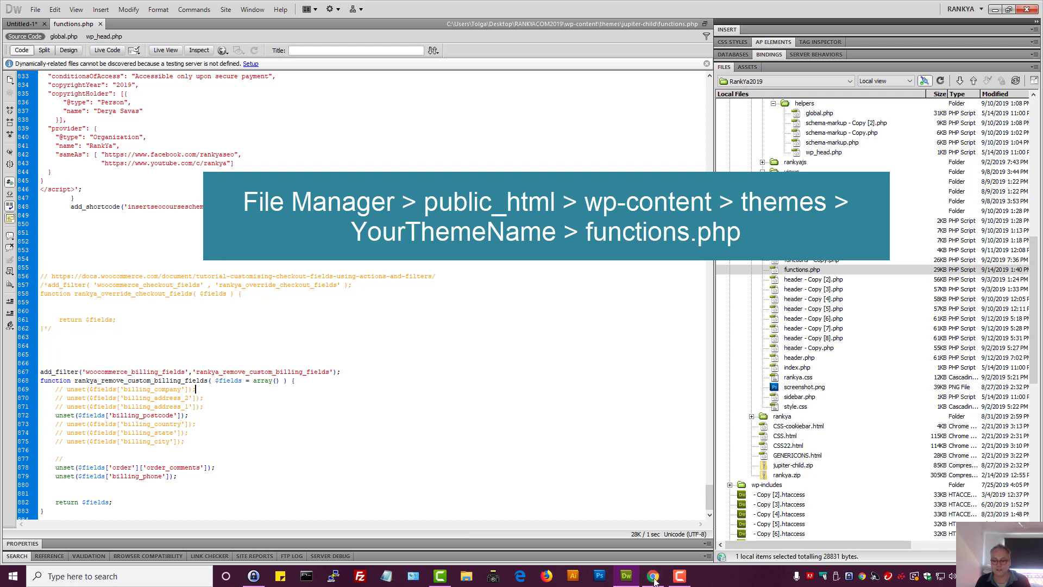
pyautogui.hotkey('alt', 'Tab')
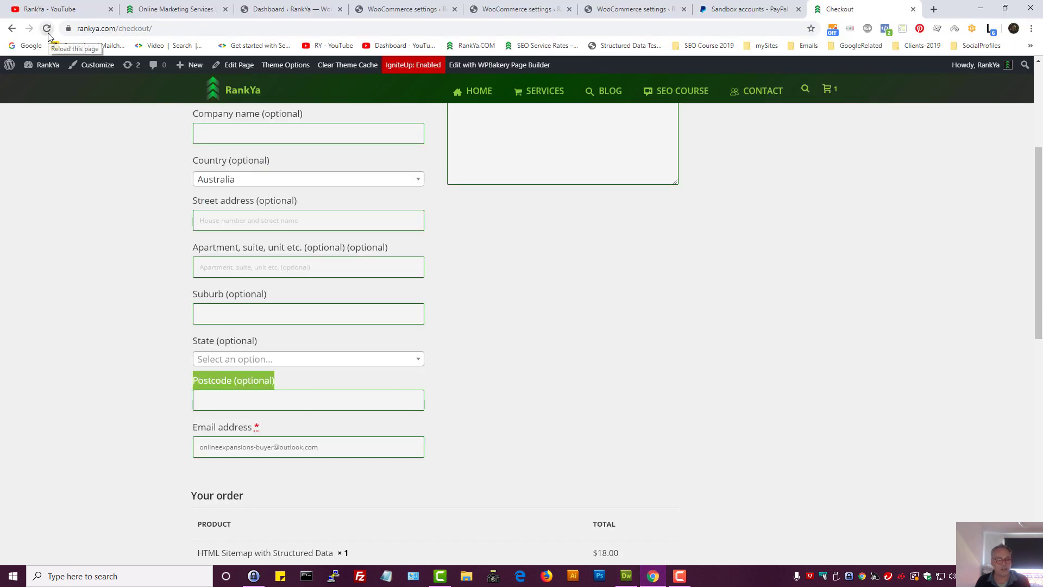
# Reload the checkout page and glance back at the functions.php code.
pyautogui.click(47, 29)
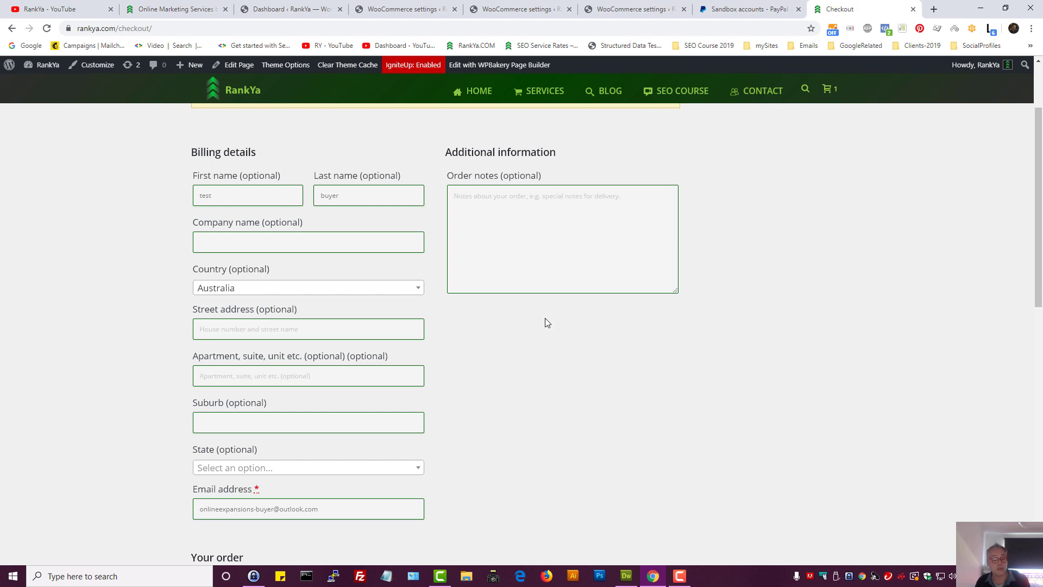
pyautogui.scroll(-1, 541, 331)
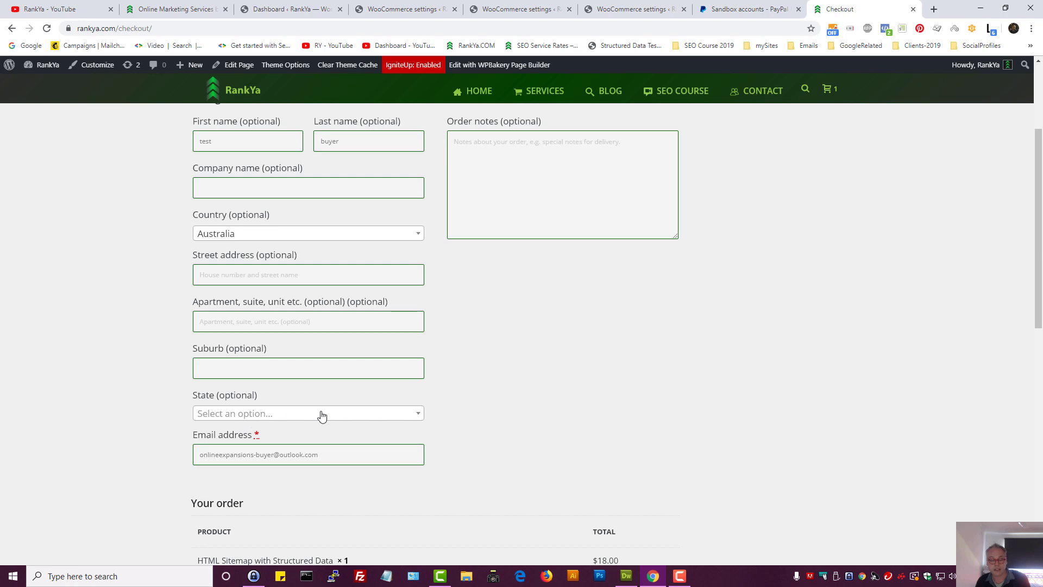
pyautogui.click(626, 575)
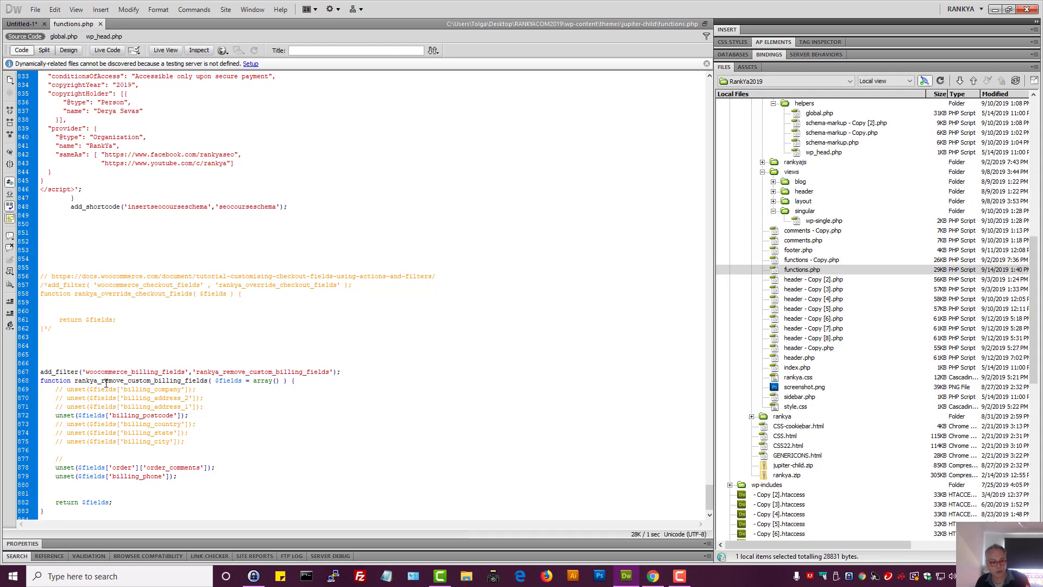
pyautogui.click(655, 577)
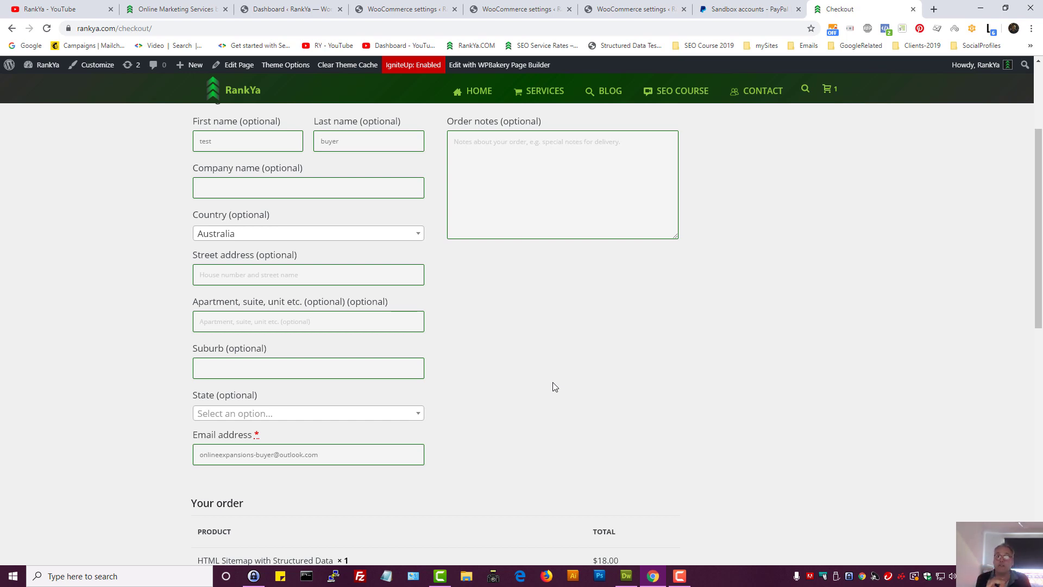
pyautogui.scroll(3, 552, 385)
pyautogui.scroll(3, 523, 365)
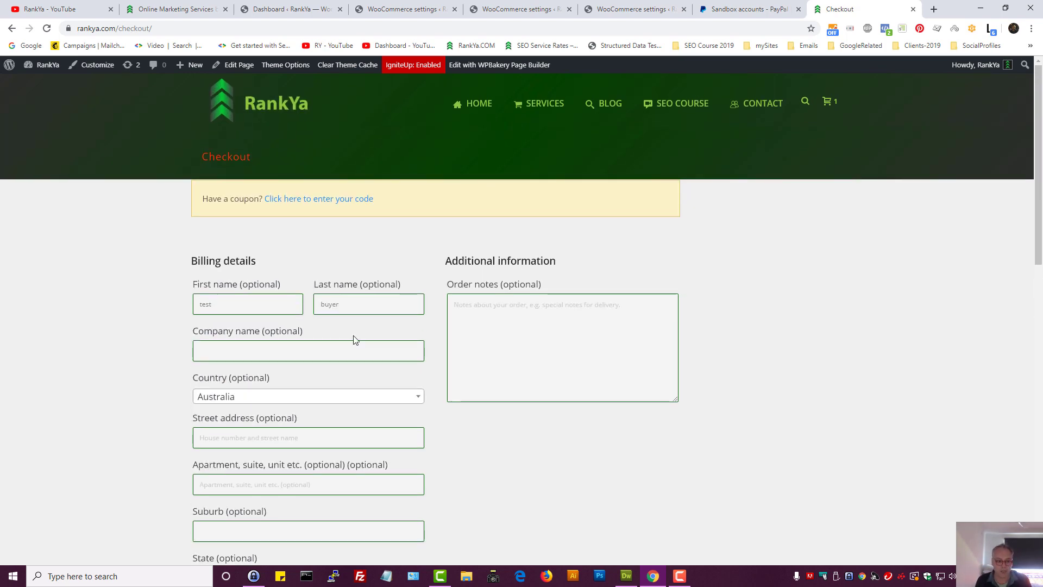
# Check the billing details now show name, address and email with no Postcode or Phone.
pyautogui.click(233, 305)
pyautogui.click(349, 305)
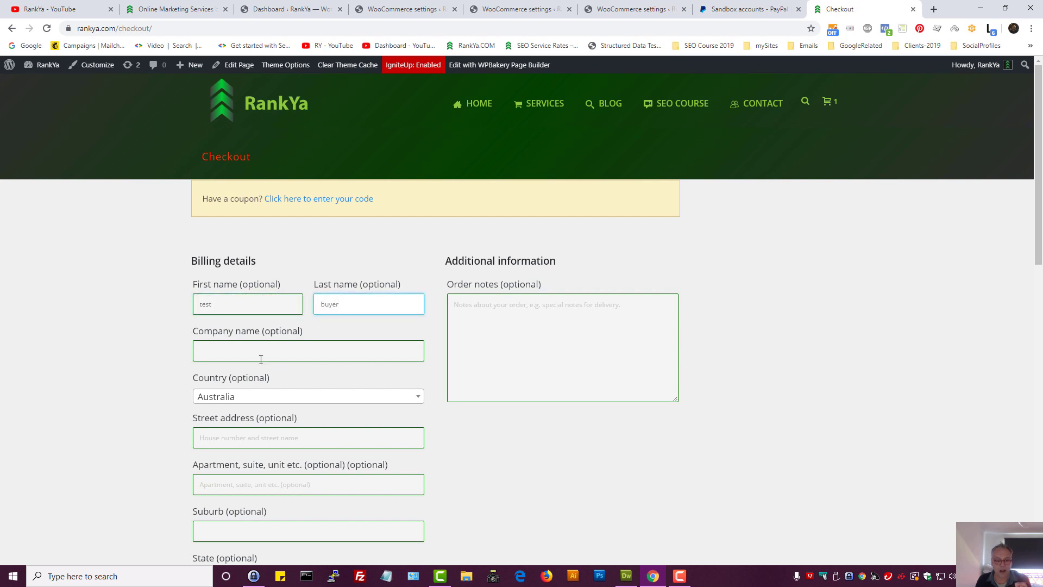
pyautogui.scroll(-1, 364, 426)
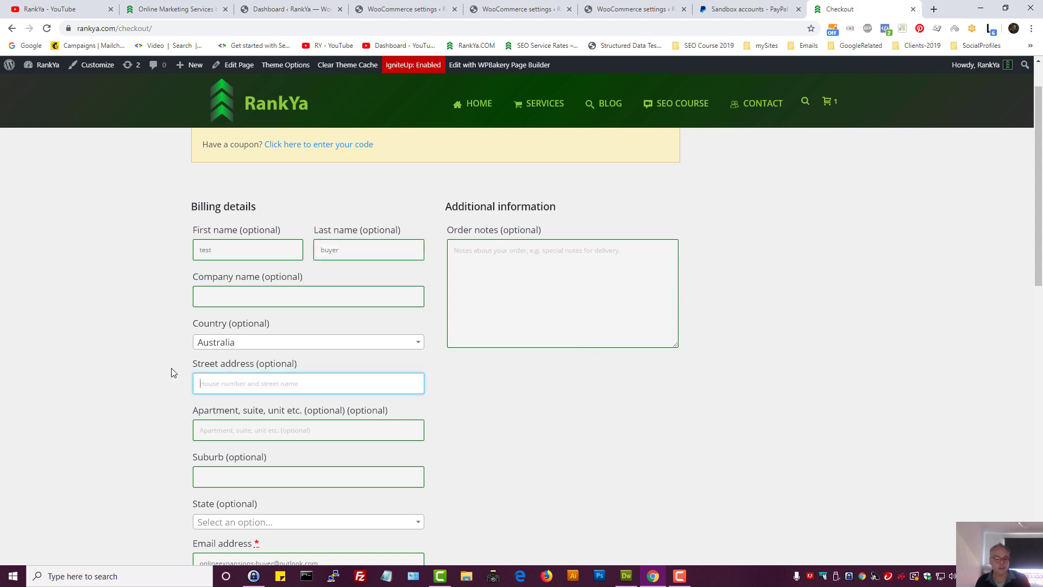
pyautogui.moveTo(174, 366); pyautogui.dragTo(309, 364)
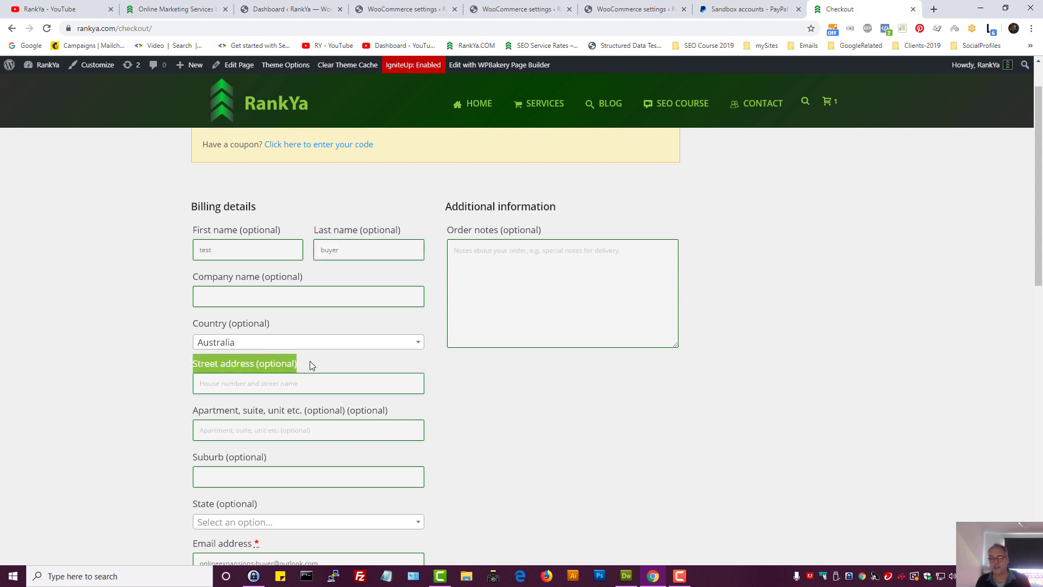
pyautogui.click(566, 468)
pyautogui.scroll(-2, 497, 500)
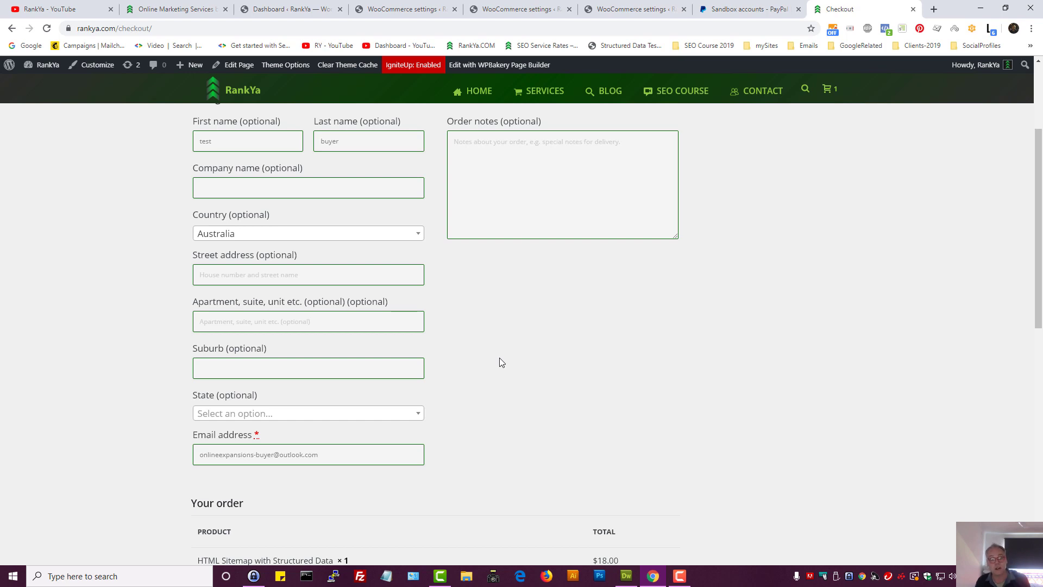
pyautogui.scroll(-3, 472, 411)
pyautogui.scroll(-1, 454, 400)
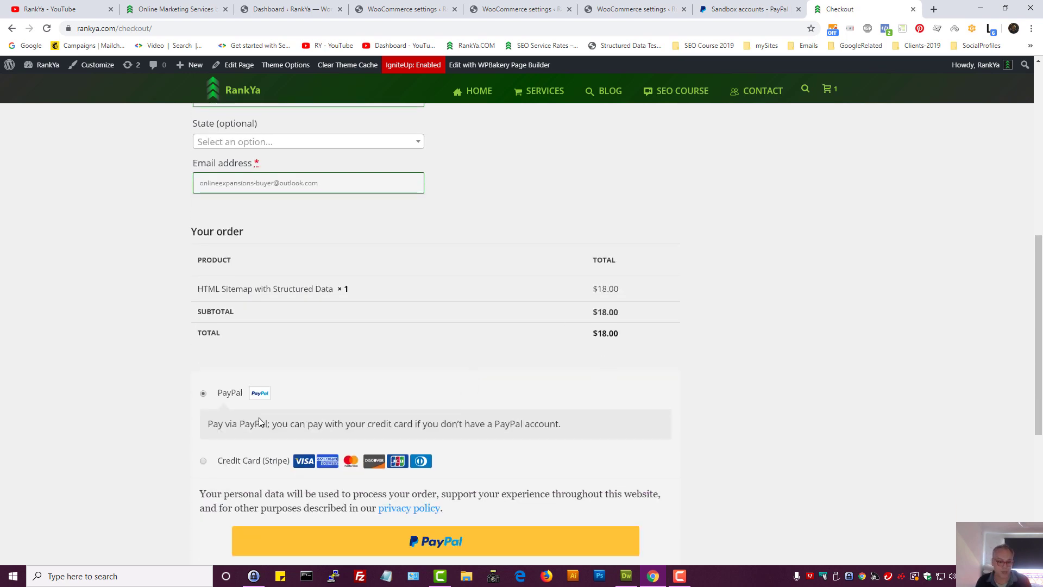
pyautogui.scroll(-2, 266, 401)
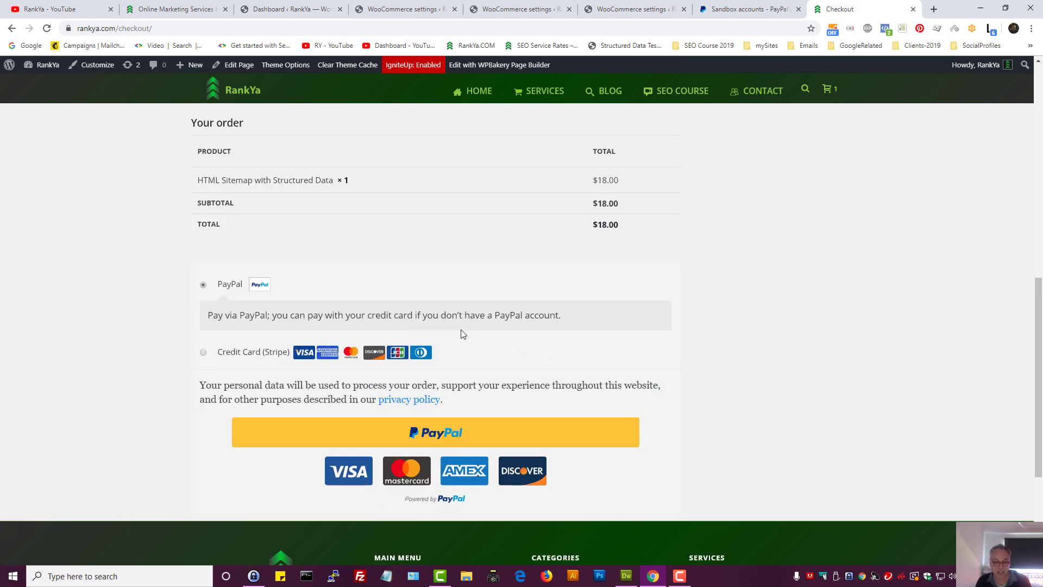
pyautogui.click(204, 356)
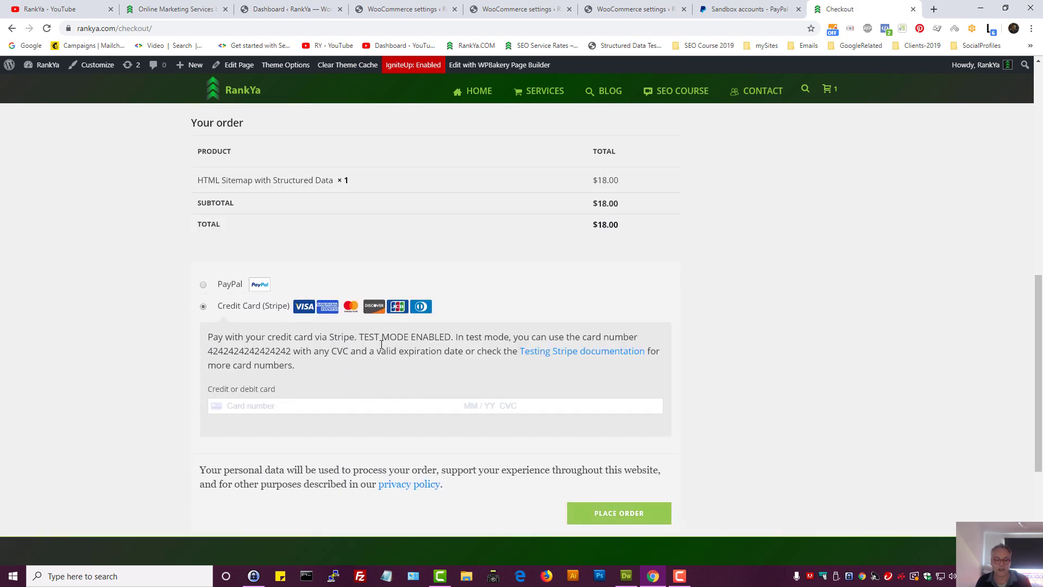
pyautogui.doubleClick(244, 352)
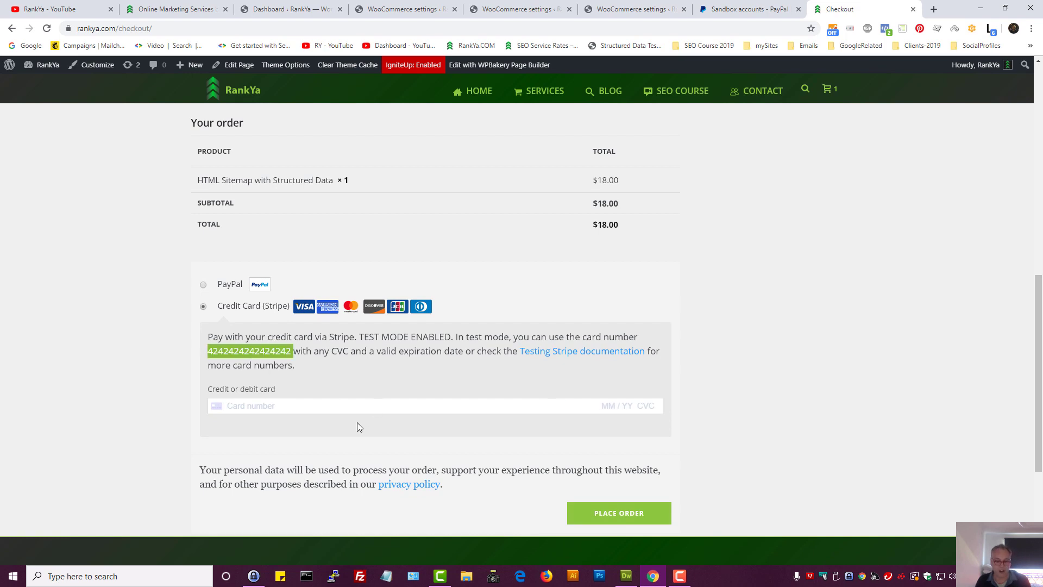
pyautogui.hotkey('ctrl', 'v')
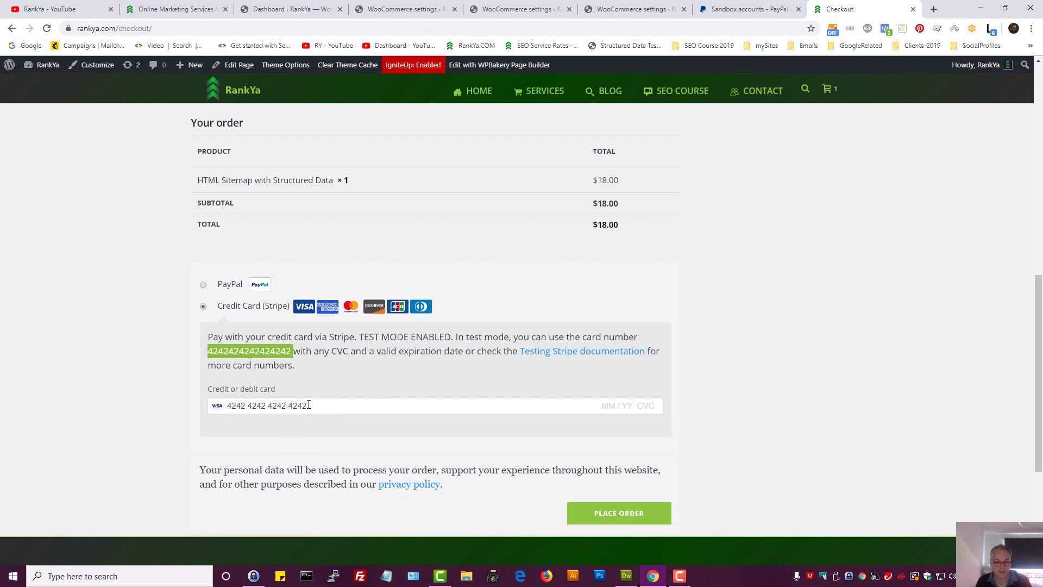
pyautogui.doubleClick(343, 351)
pyautogui.click(649, 404)
pyautogui.write('123')
pyautogui.hotkey('shift', 'Tab')
pyautogui.doubleClick(413, 351)
pyautogui.click(607, 397)
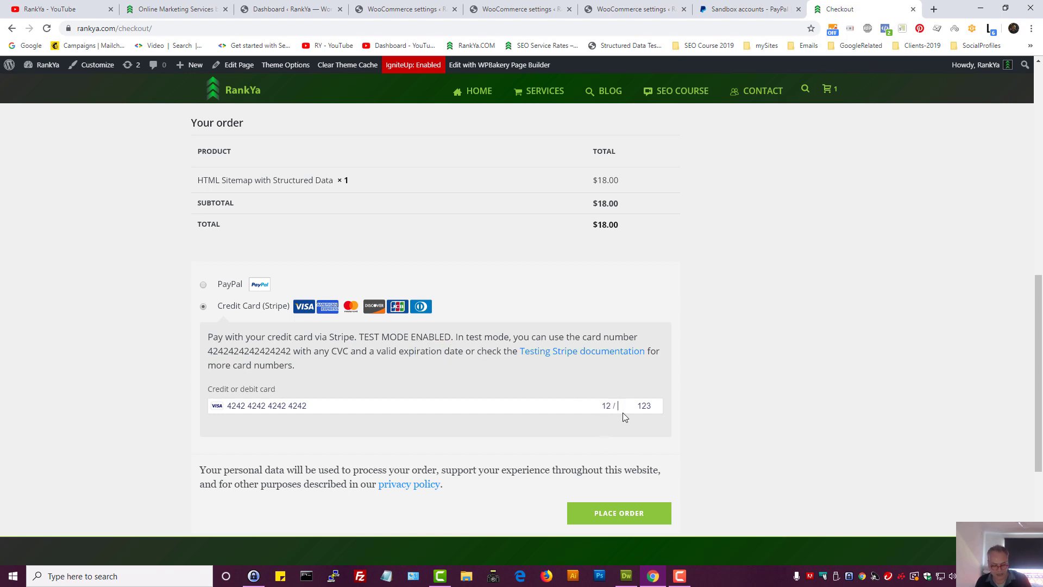
pyautogui.write('20')
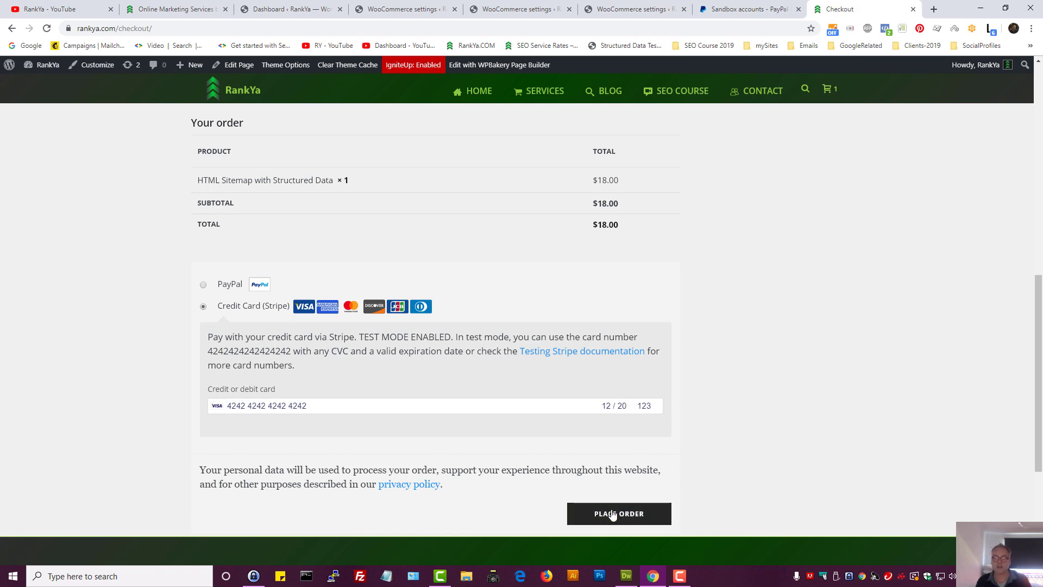
pyautogui.click(612, 515)
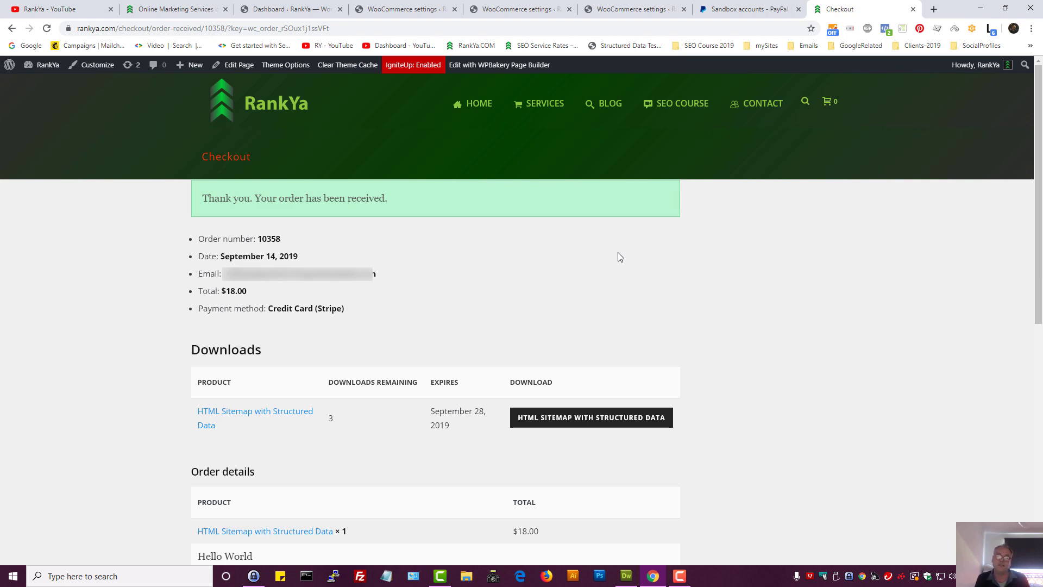
# Add HTML Sitemap with Structured Data to the cart and go to checkout.
pyautogui.click(241, 414)
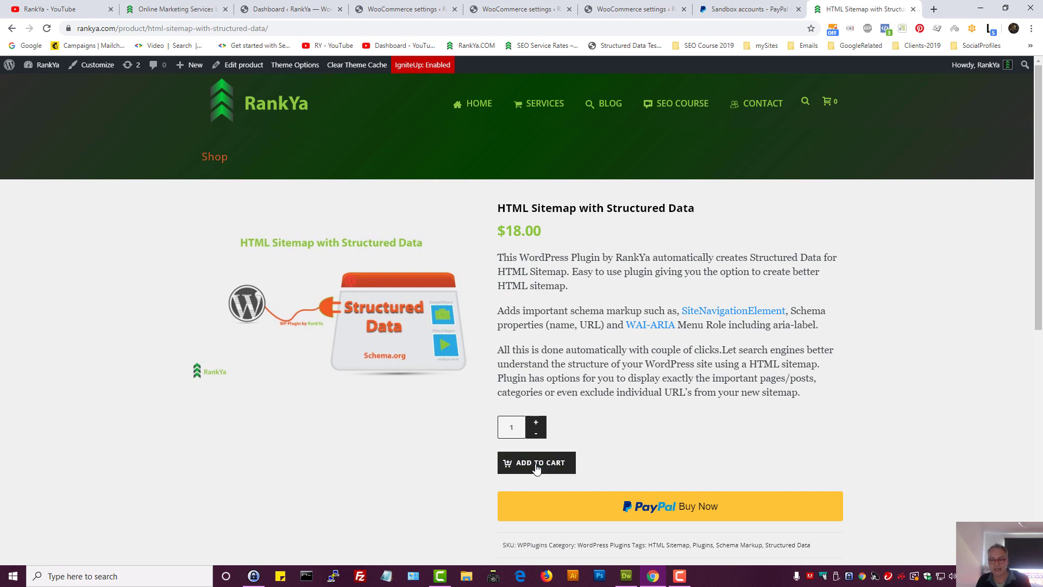
pyautogui.click(537, 463)
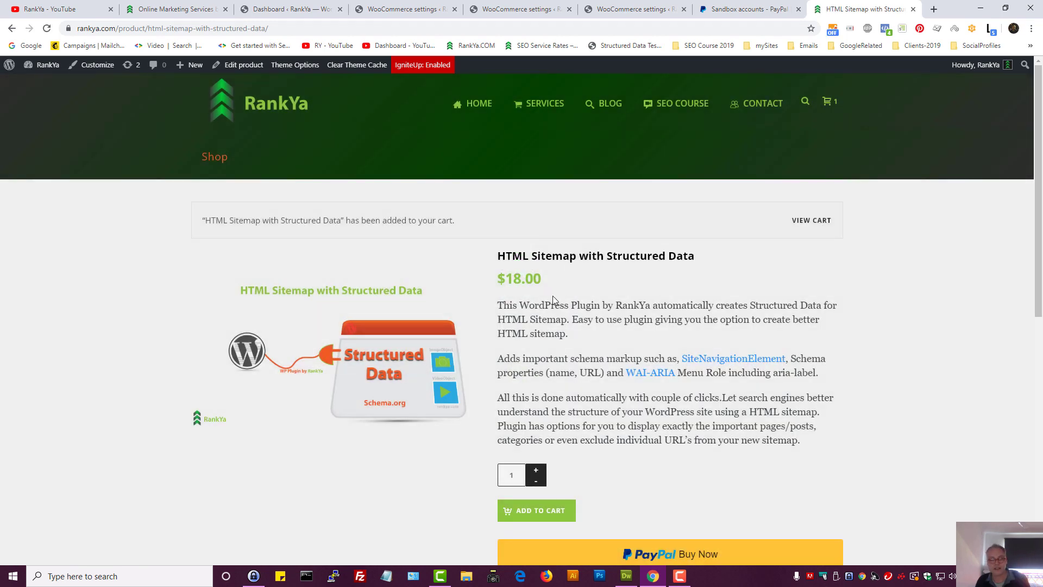
pyautogui.scroll(-1, 553, 296)
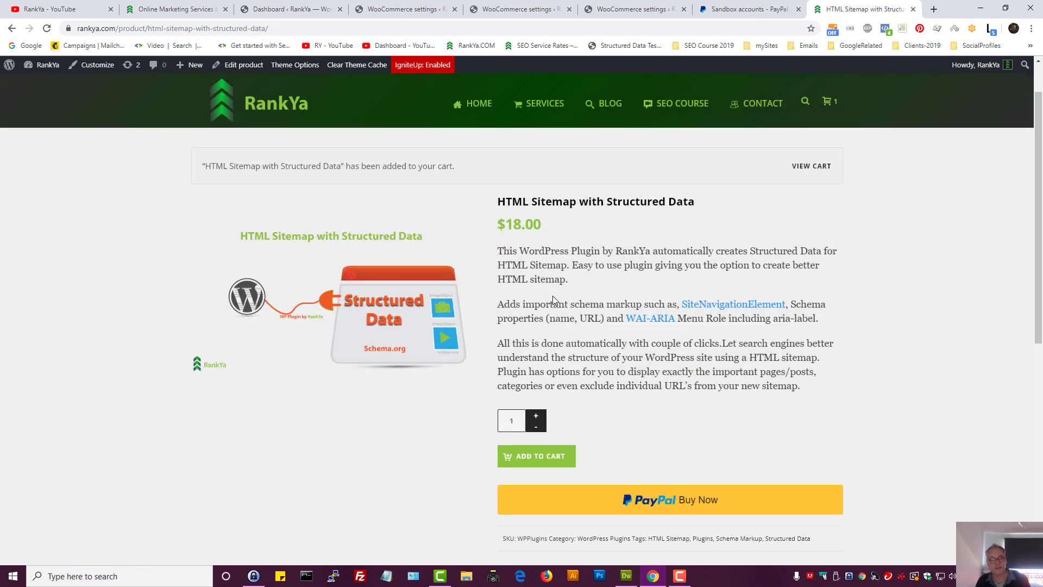
pyautogui.scroll(2, 553, 296)
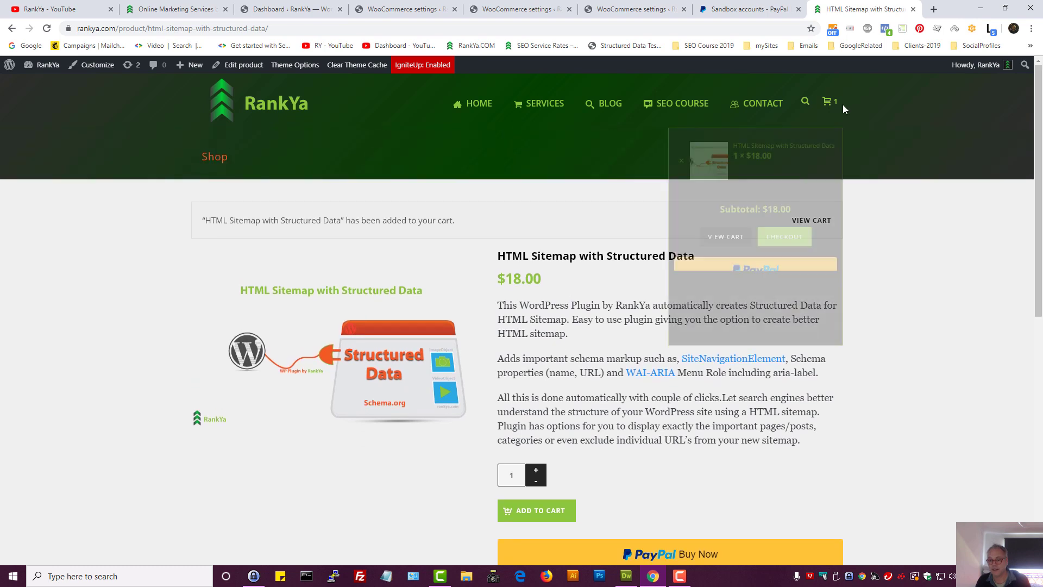
pyautogui.click(784, 237)
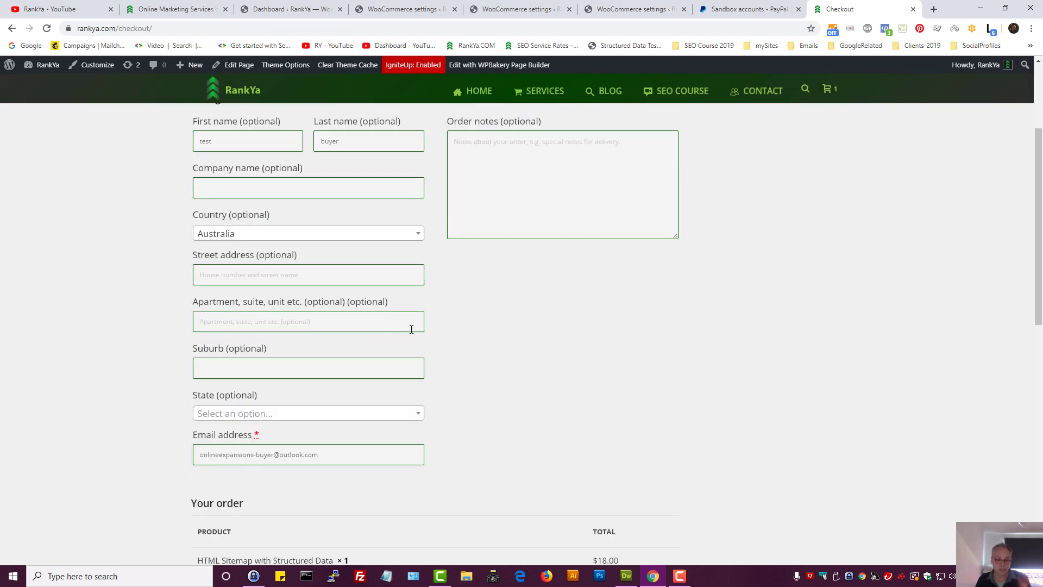
pyautogui.scroll(-3, 424, 340)
pyautogui.scroll(-3, 315, 413)
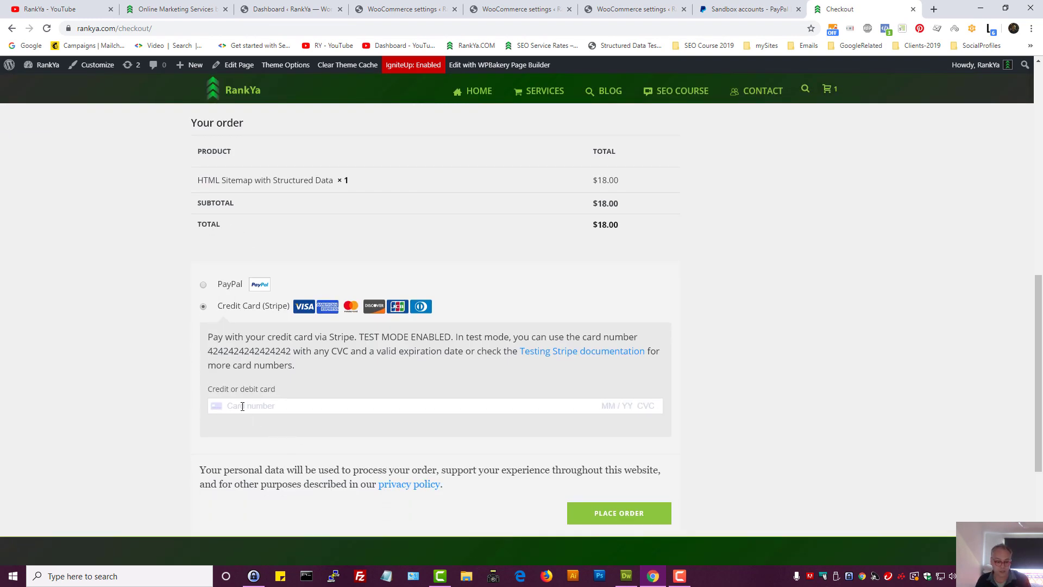
pyautogui.write('2345 3543 4532 4534')
pyautogui.scroll(-3, 407, 367)
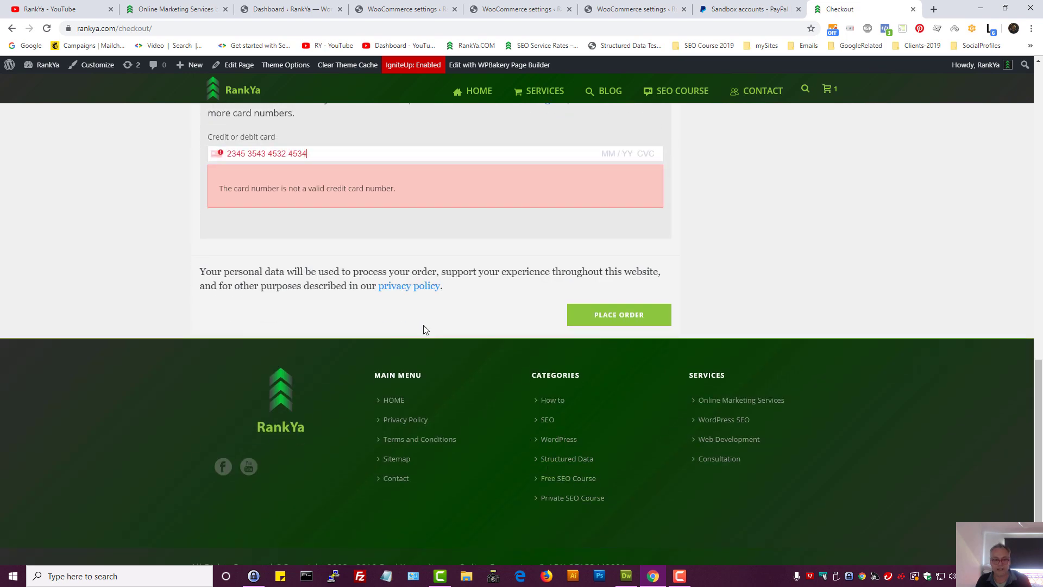
pyautogui.scroll(3, 332, 273)
pyautogui.scroll(2, 332, 273)
pyautogui.doubleClick(248, 317)
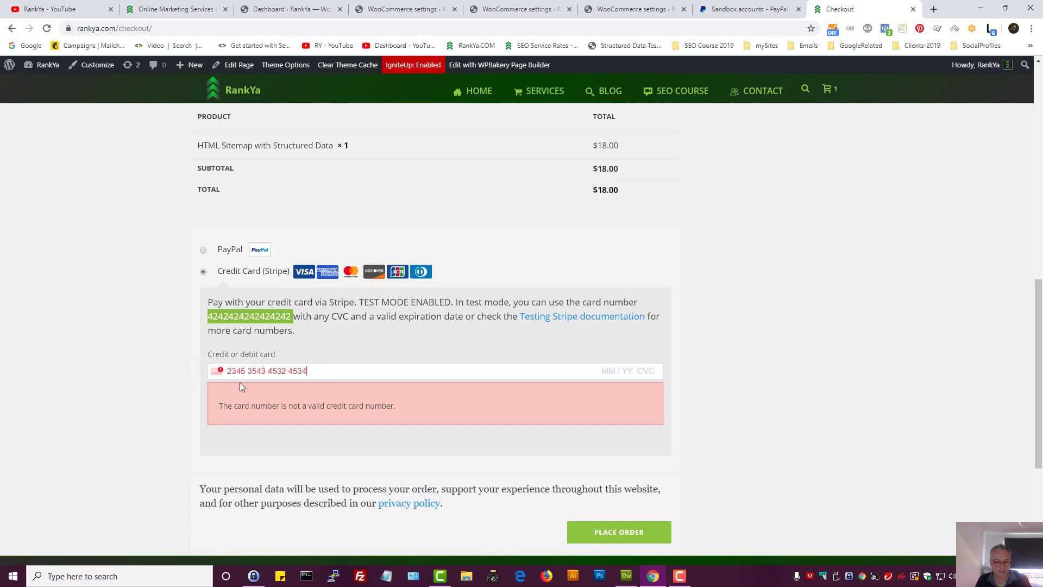
pyautogui.doubleClick(255, 372)
pyautogui.hotkey('ctrl', 'v')
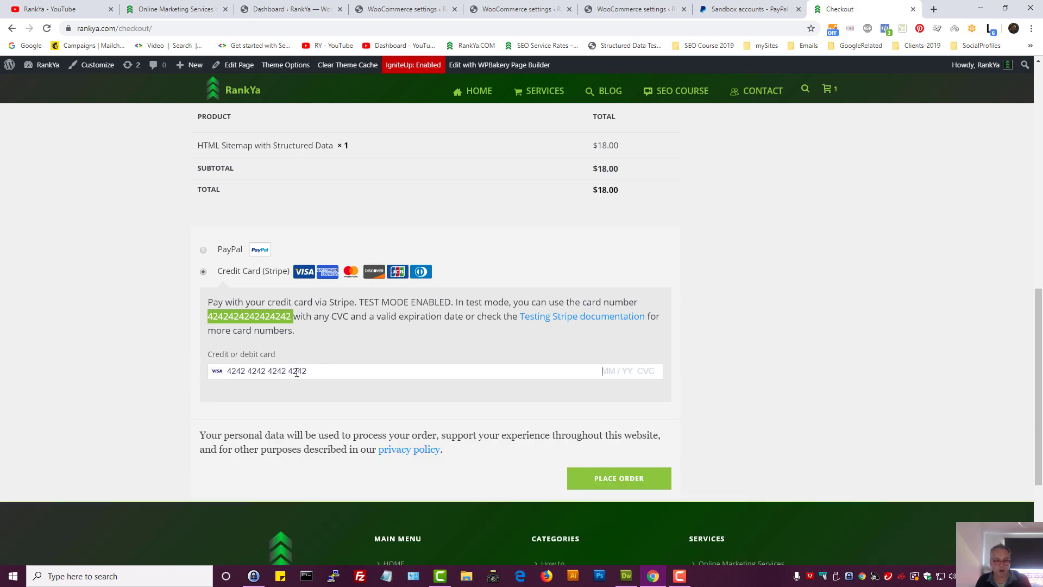
pyautogui.write('1')
pyautogui.scroll(-3, 312, 390)
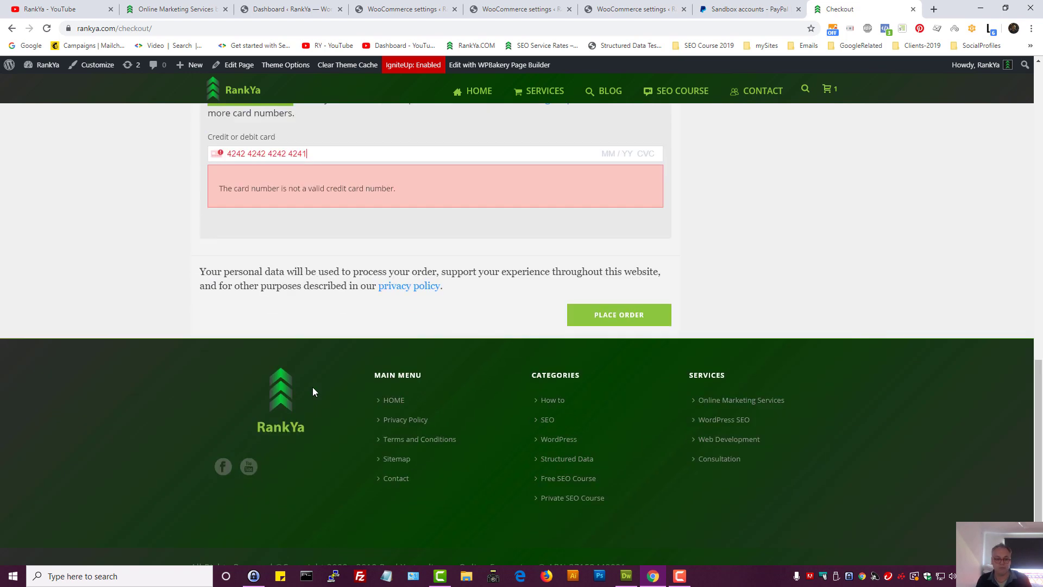
pyautogui.press('BackSpace')
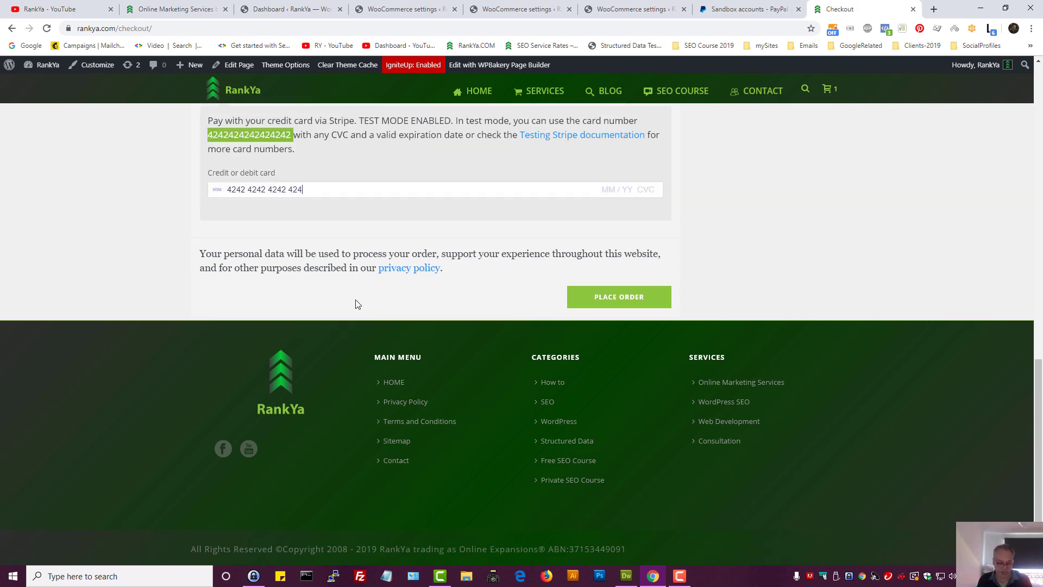
pyautogui.write('0')
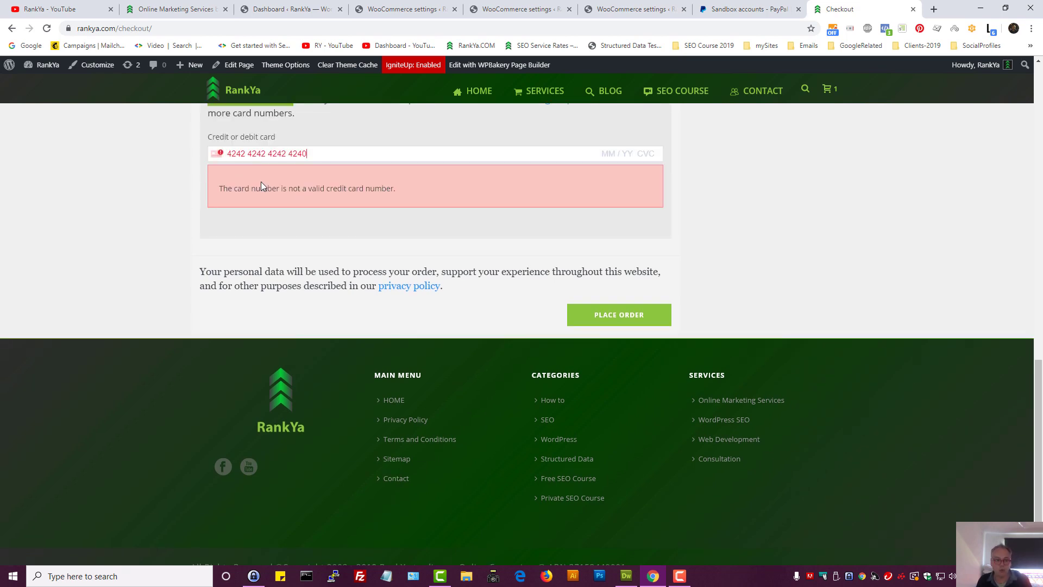
pyautogui.moveTo(256, 182); pyautogui.dragTo(324, 200)
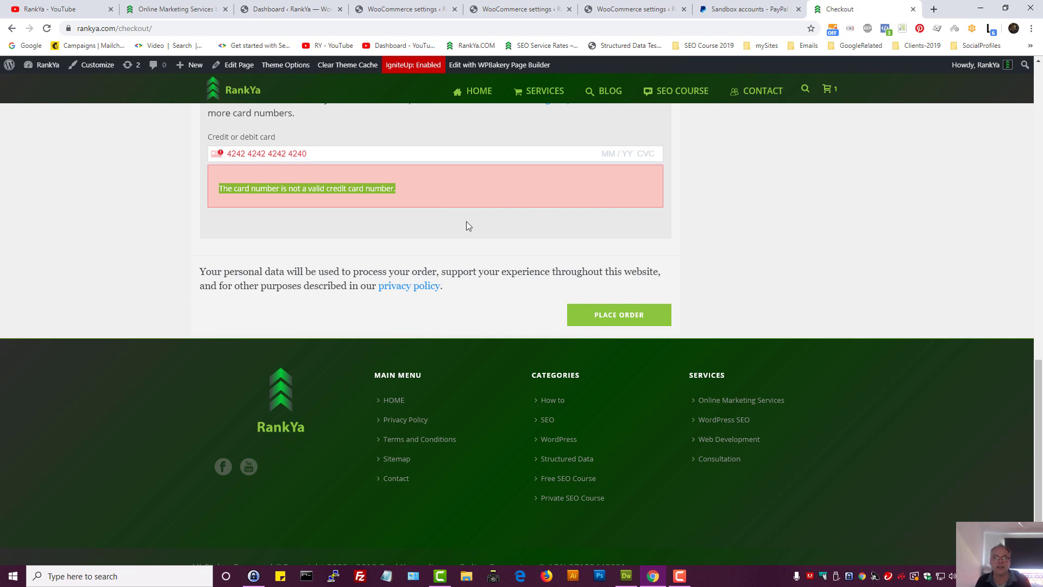
pyautogui.press('BackSpace')
pyautogui.write('2')
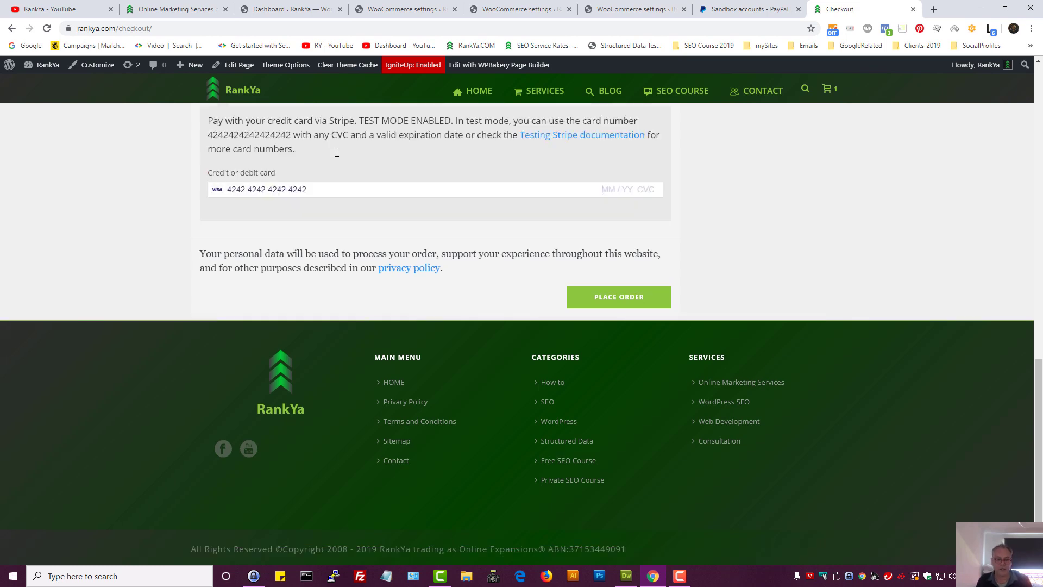
pyautogui.scroll(2, 750, 256)
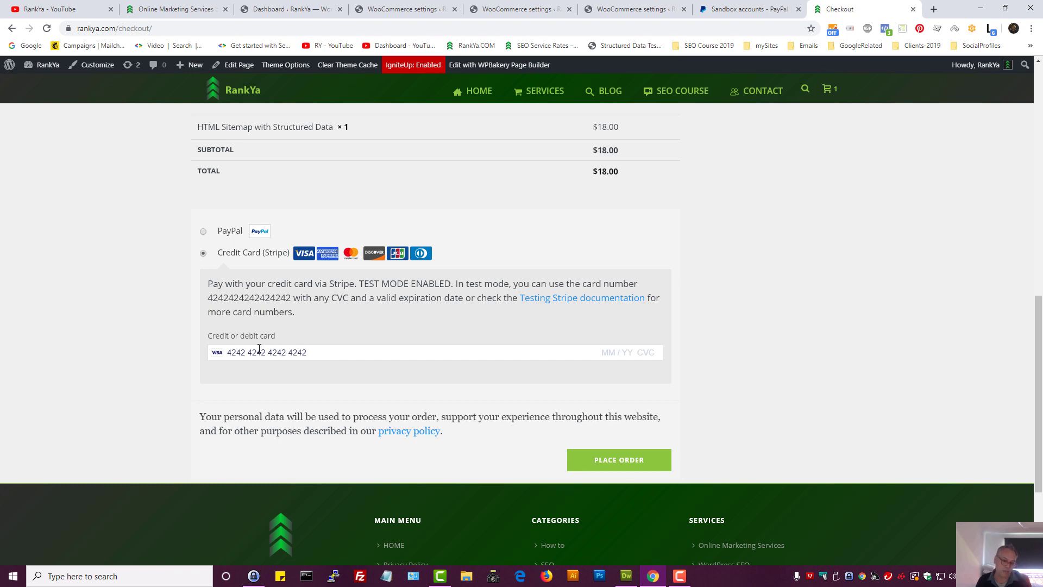
pyautogui.write('12 /')
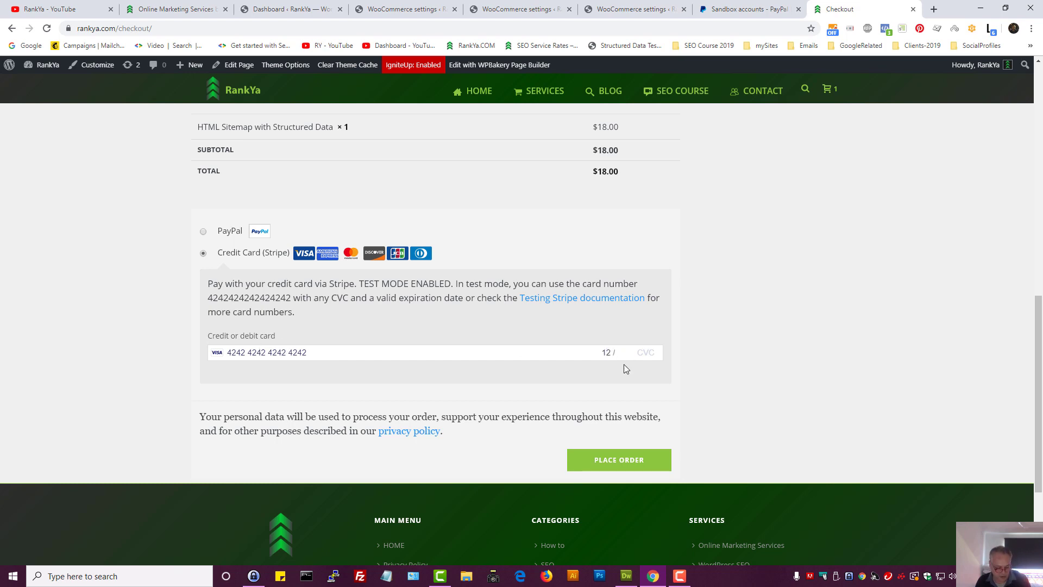
pyautogui.write(' 20 ')
pyautogui.write('234')
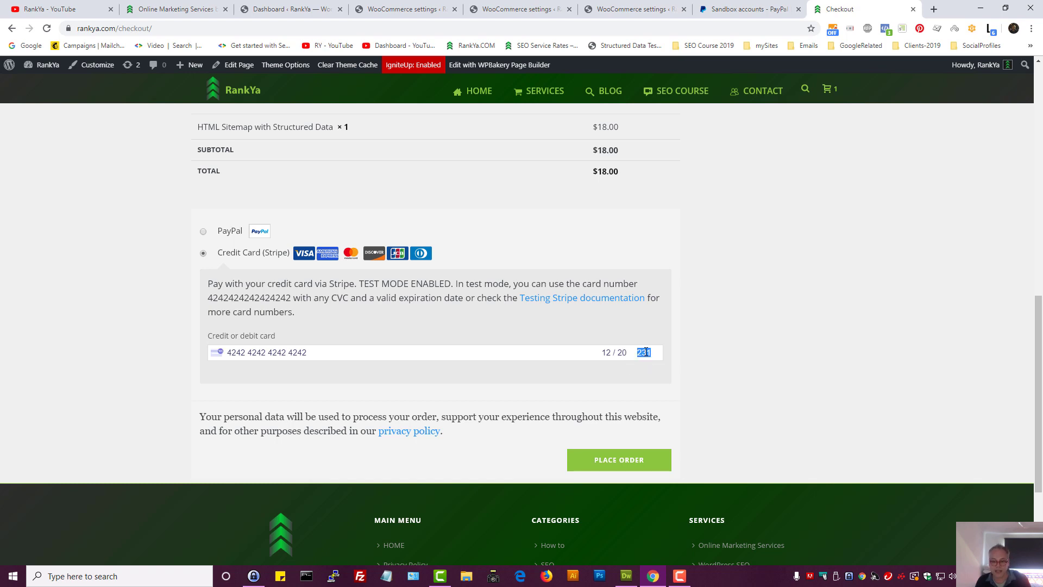
# Submit with a missing and one-digit CVC to see the security-code error, then enter 123.
pyautogui.click(613, 461)
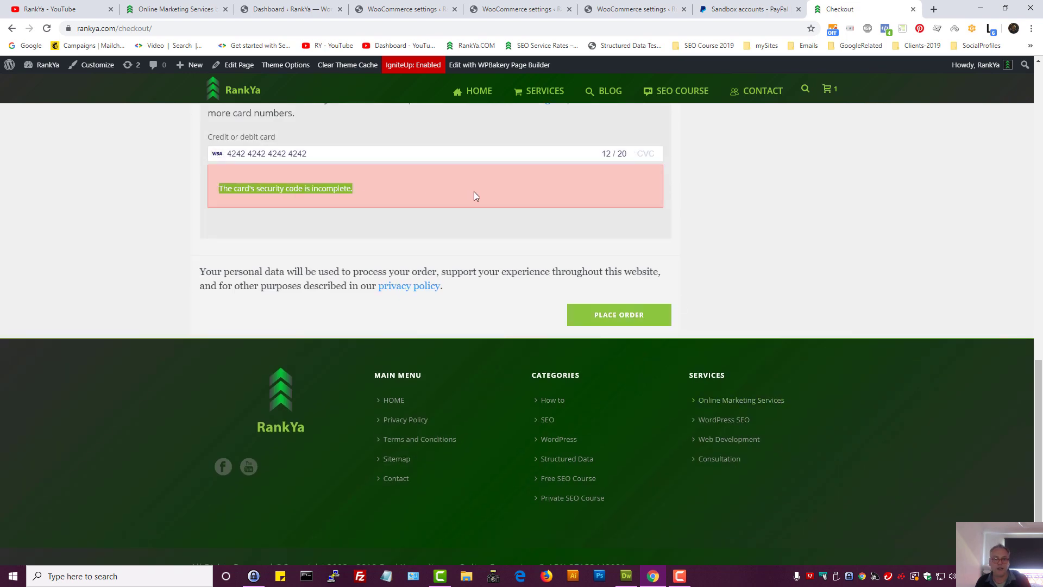
pyautogui.click(405, 202)
pyautogui.click(643, 153)
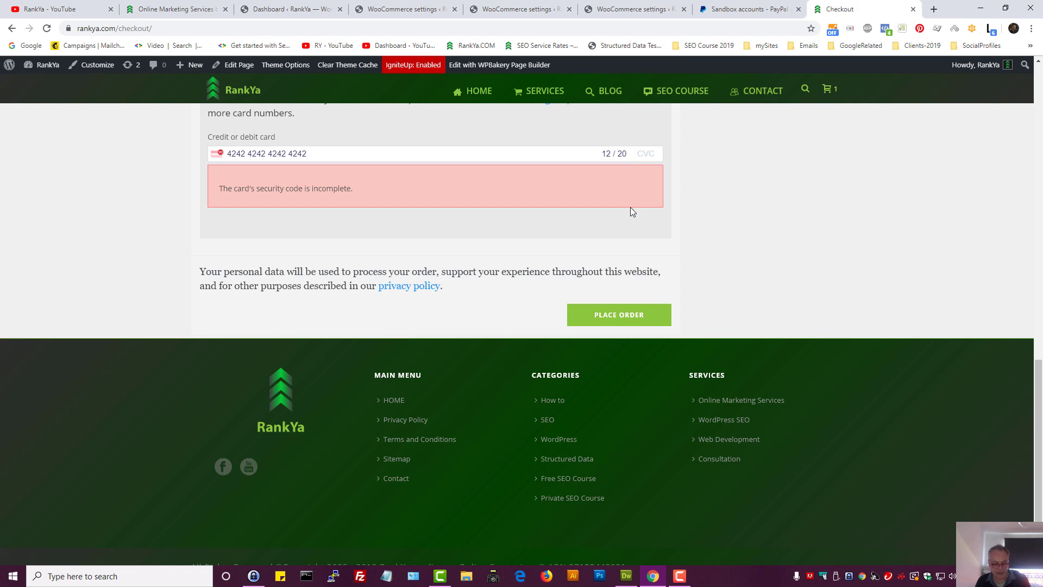
pyautogui.write('1')
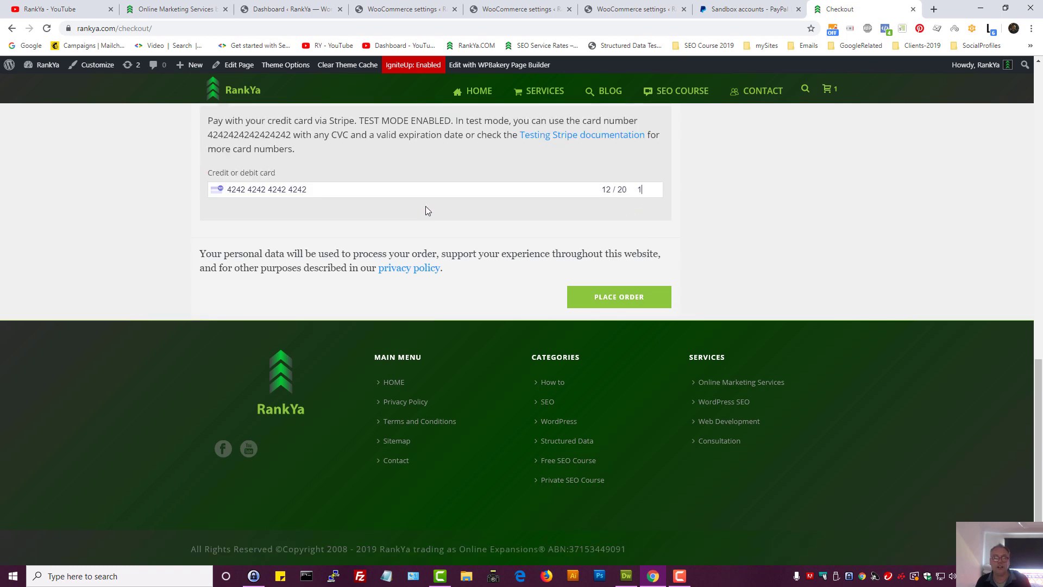
pyautogui.click(257, 220)
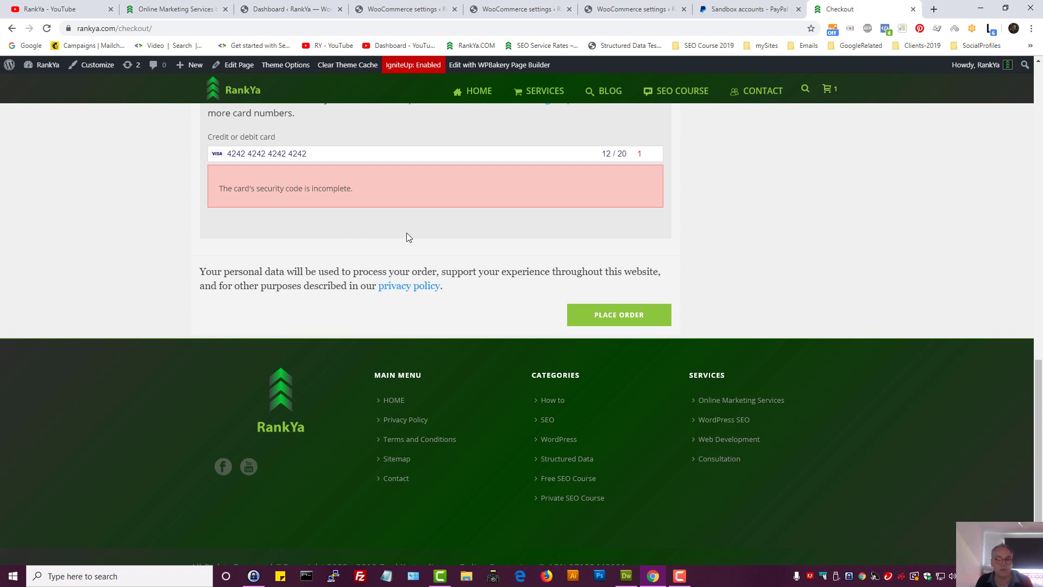
pyautogui.click(647, 153)
pyautogui.write('2')
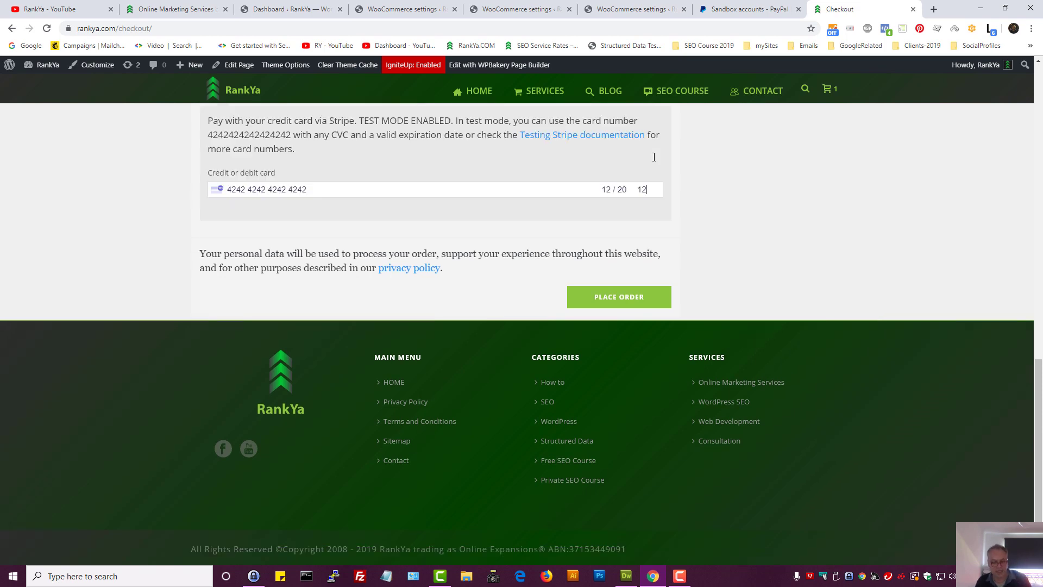
pyautogui.write('3')
pyautogui.scroll(2, 729, 269)
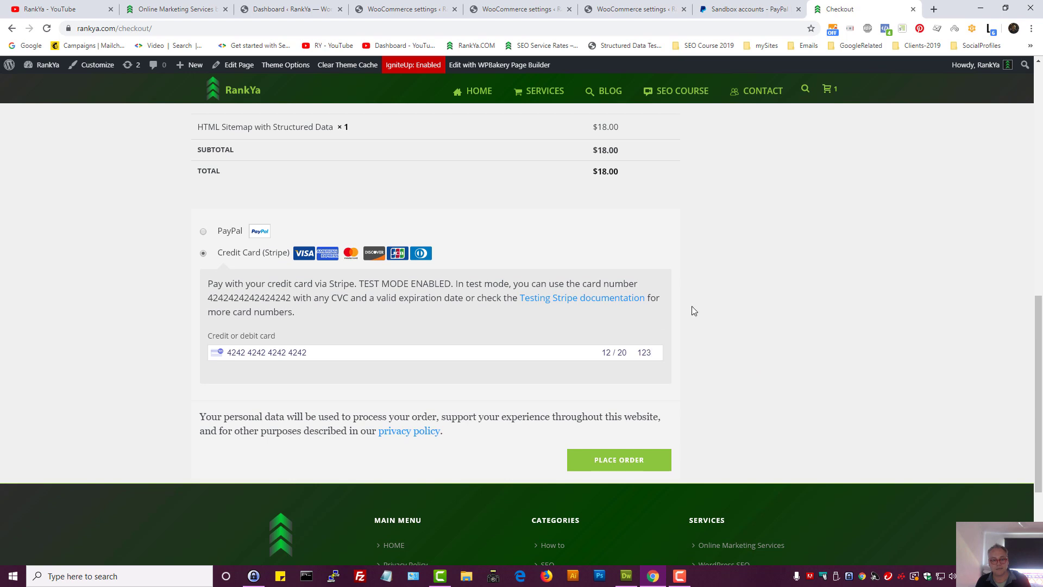
pyautogui.scroll(1, 725, 269)
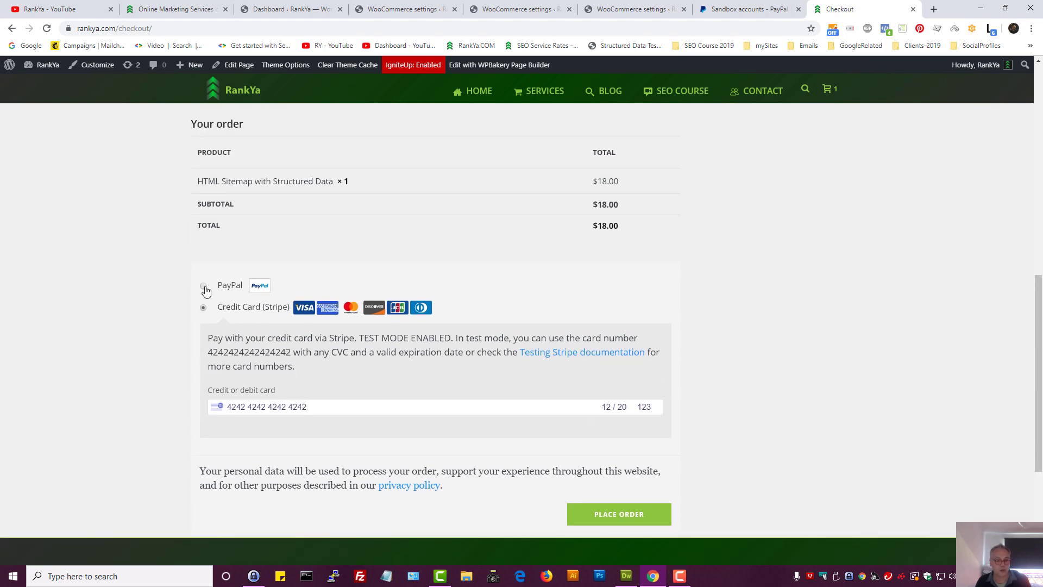
pyautogui.click(203, 286)
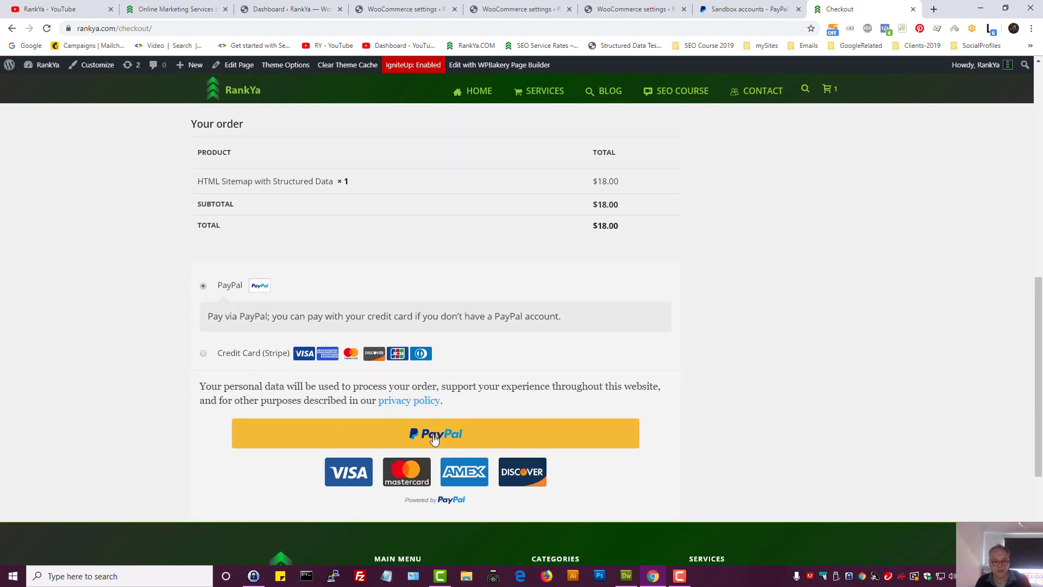
pyautogui.click(434, 437)
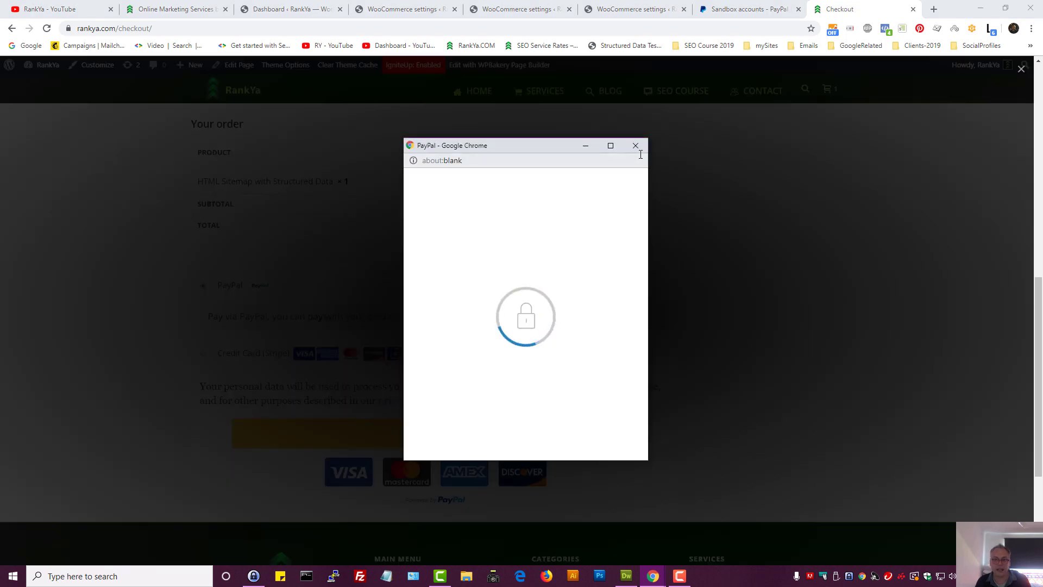
pyautogui.click(635, 146)
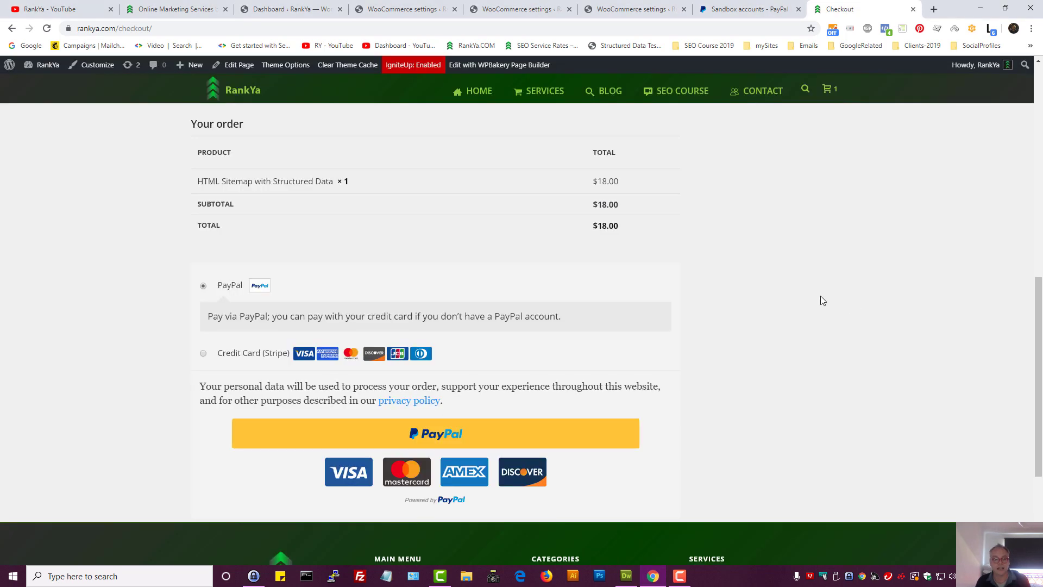
pyautogui.scroll(4, 773, 302)
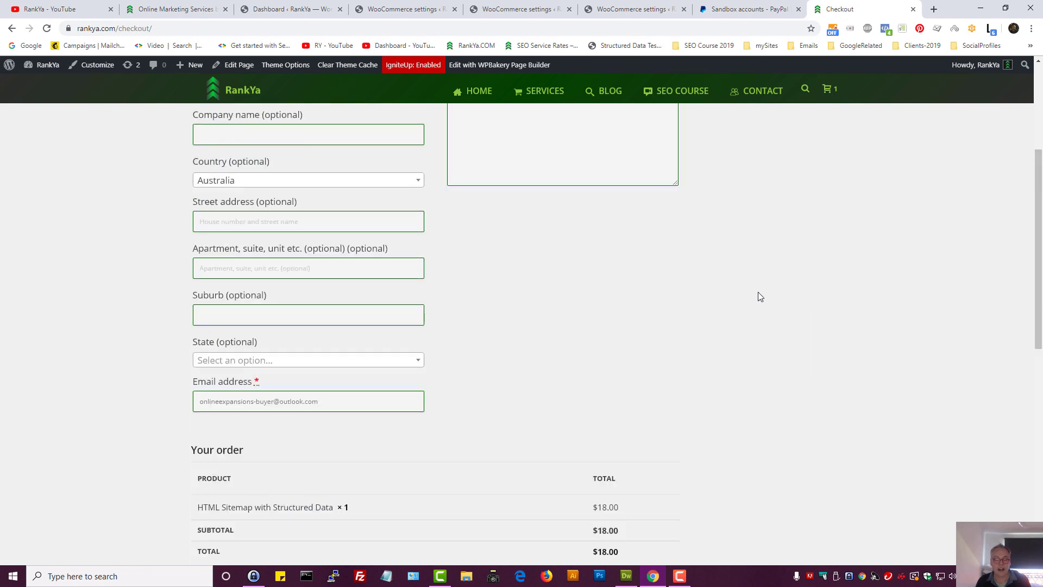
pyautogui.scroll(3, 739, 288)
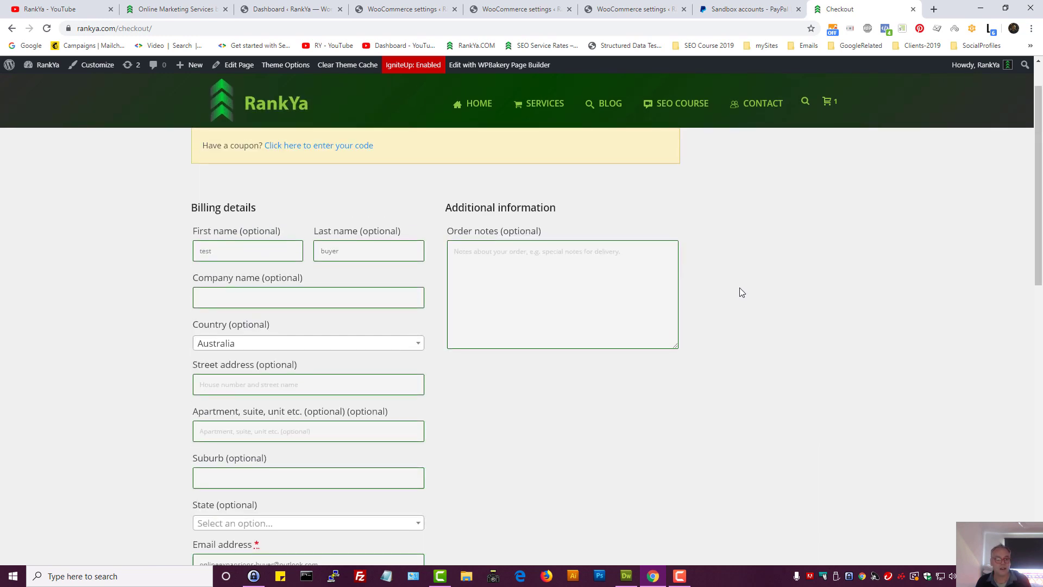
pyautogui.scroll(-1, 739, 287)
pyautogui.scroll(-3, 738, 288)
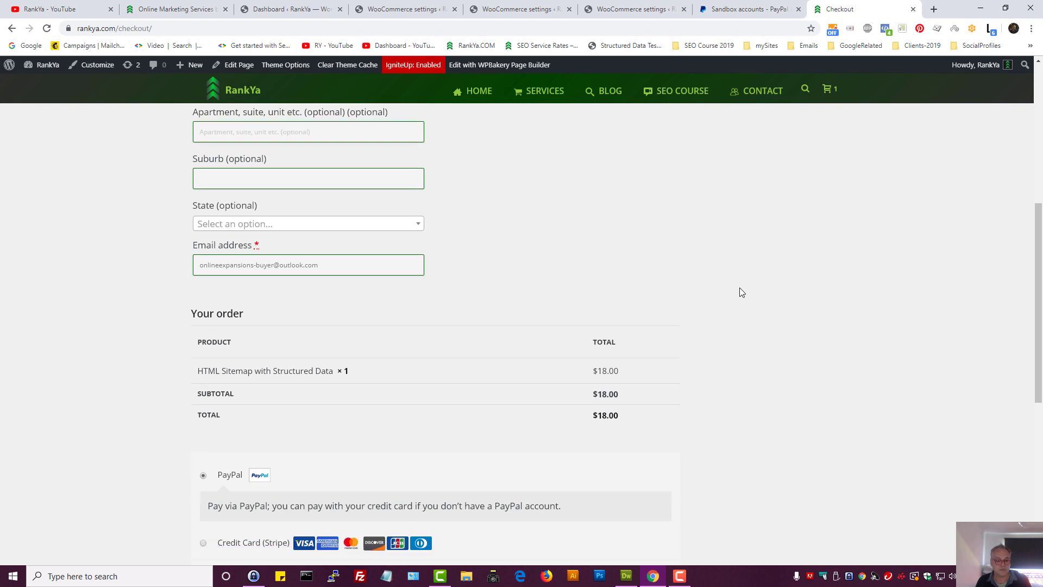
pyautogui.scroll(-2, 738, 288)
pyautogui.scroll(-2, 739, 287)
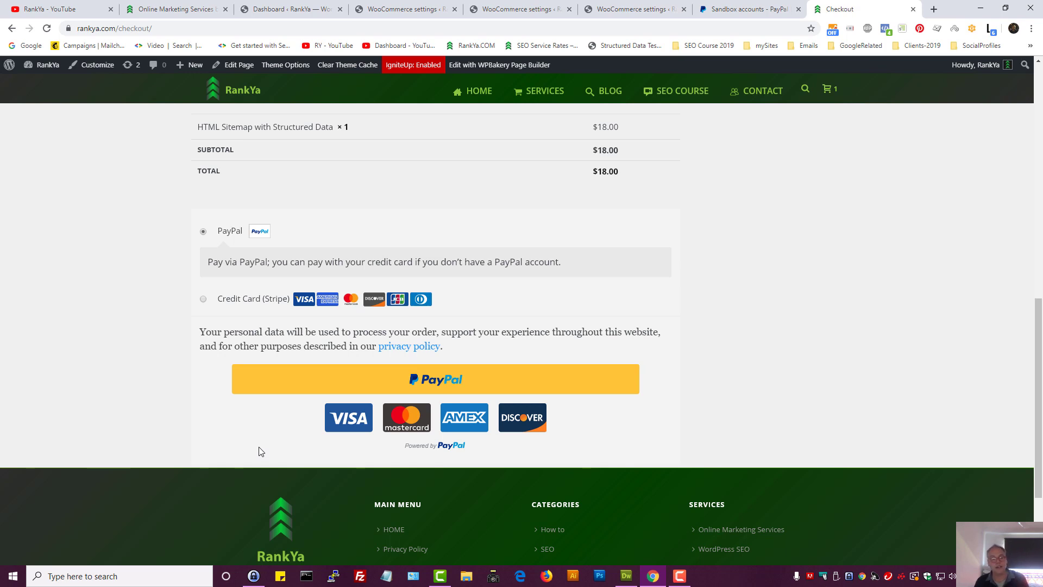
pyautogui.scroll(1, 677, 339)
pyautogui.scroll(1, 678, 339)
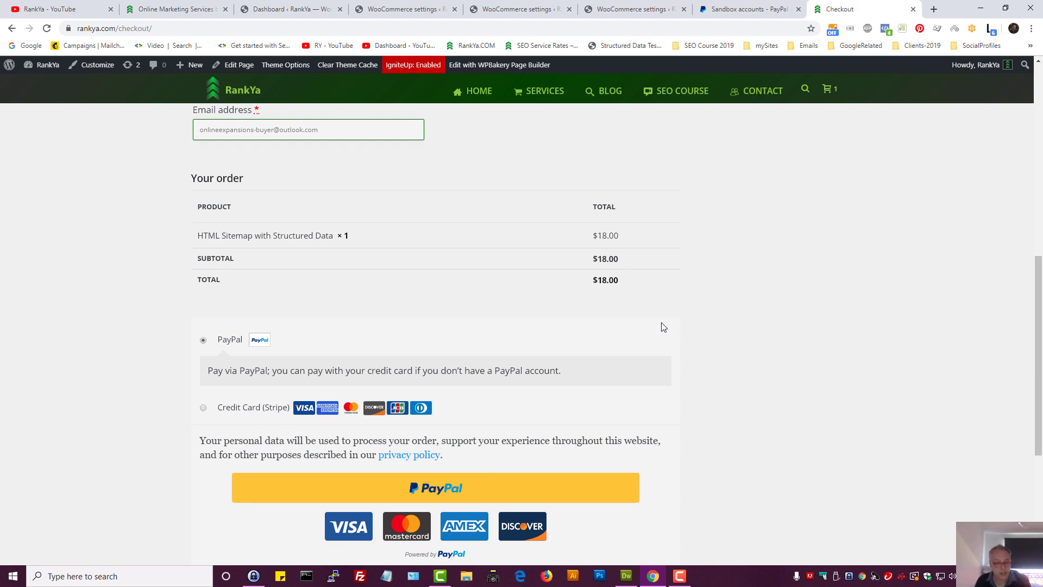
pyautogui.scroll(-1, 662, 327)
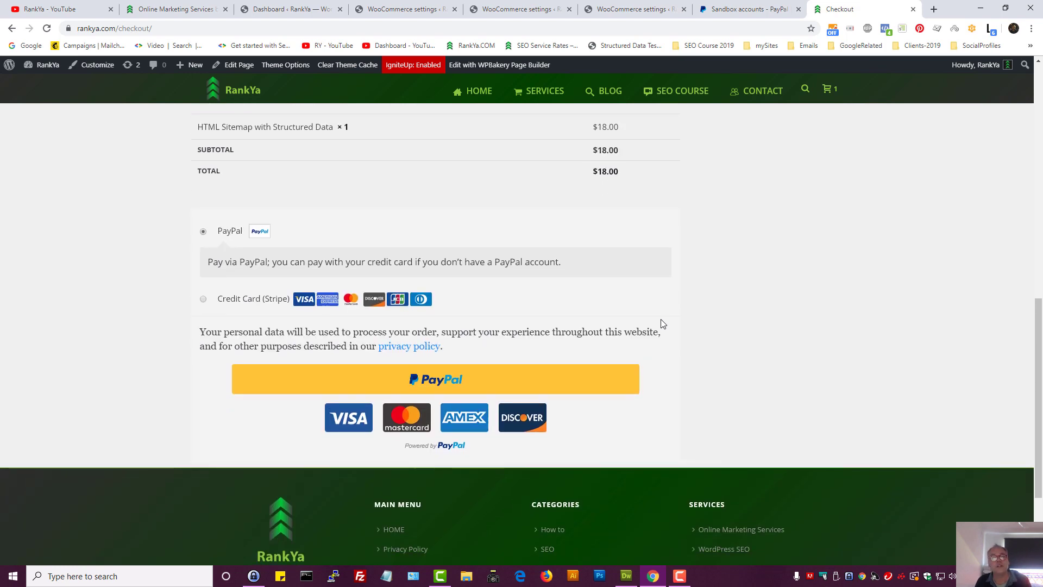
pyautogui.scroll(1, 661, 322)
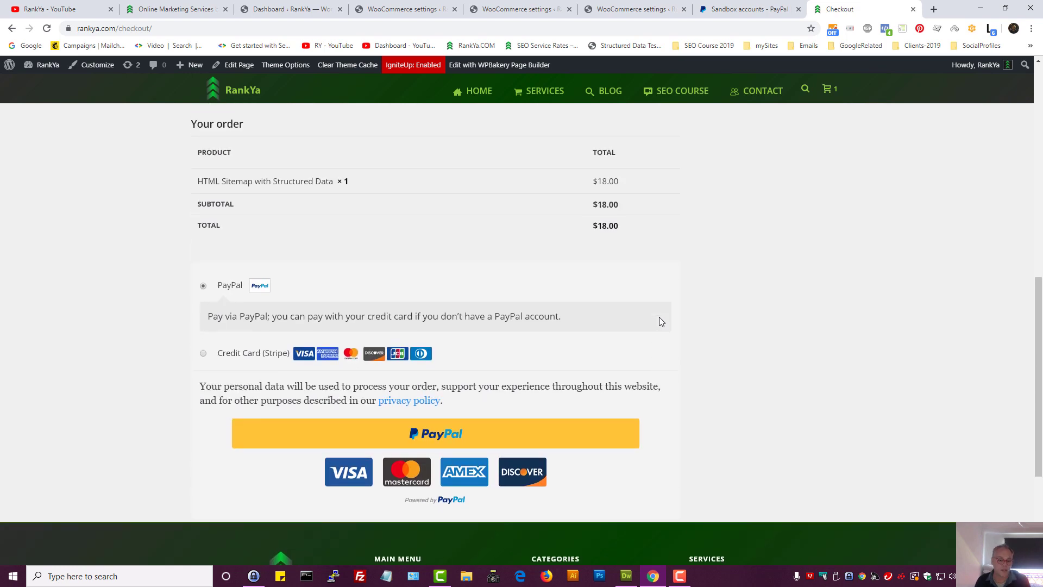
pyautogui.scroll(1, 661, 321)
pyautogui.scroll(2, 660, 317)
pyautogui.scroll(2, 659, 316)
pyautogui.scroll(2, 659, 317)
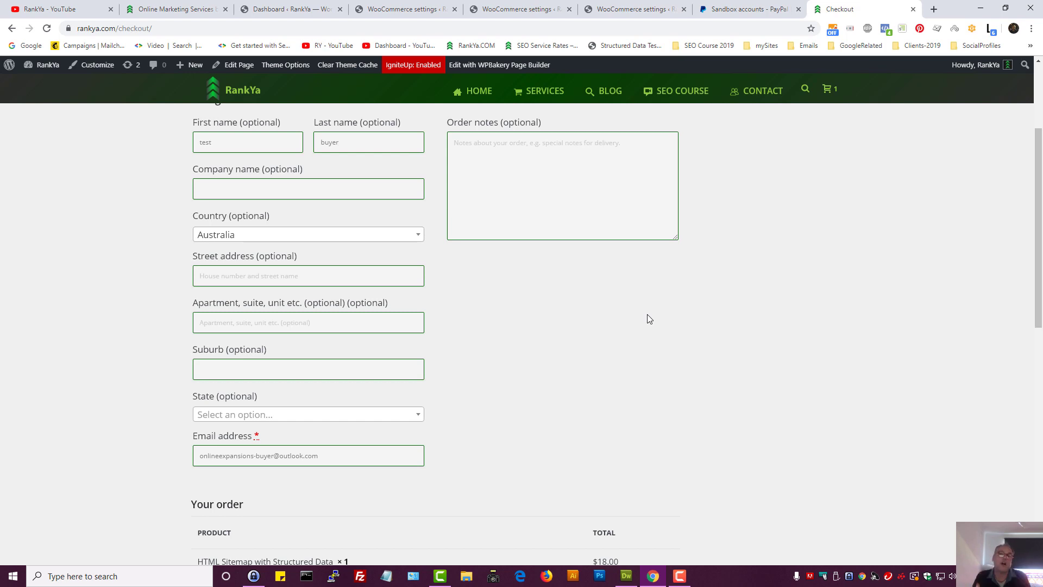
pyautogui.scroll(-3, 647, 313)
pyautogui.scroll(-3, 571, 326)
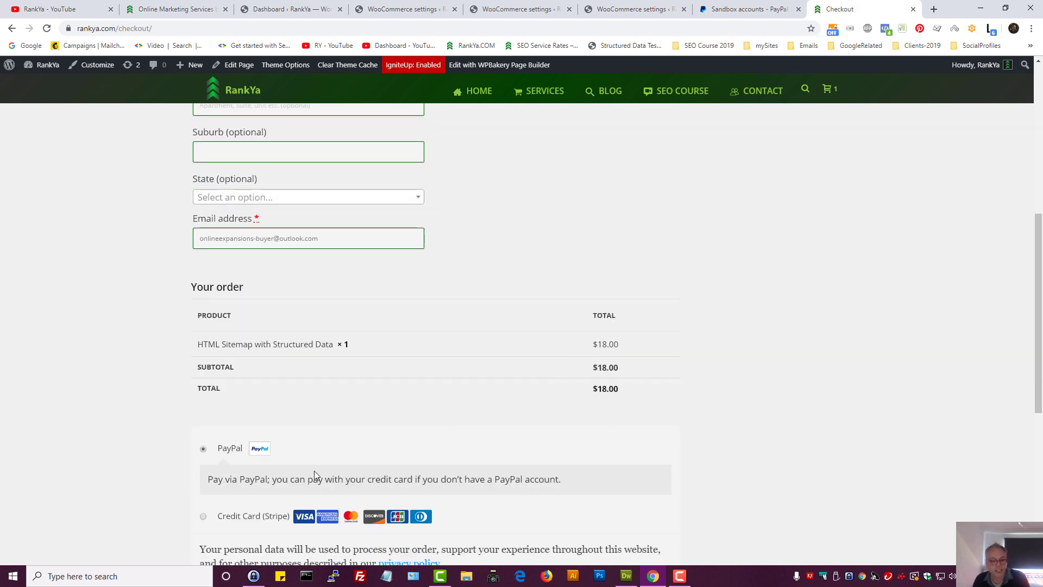
pyautogui.scroll(-3, 310, 470)
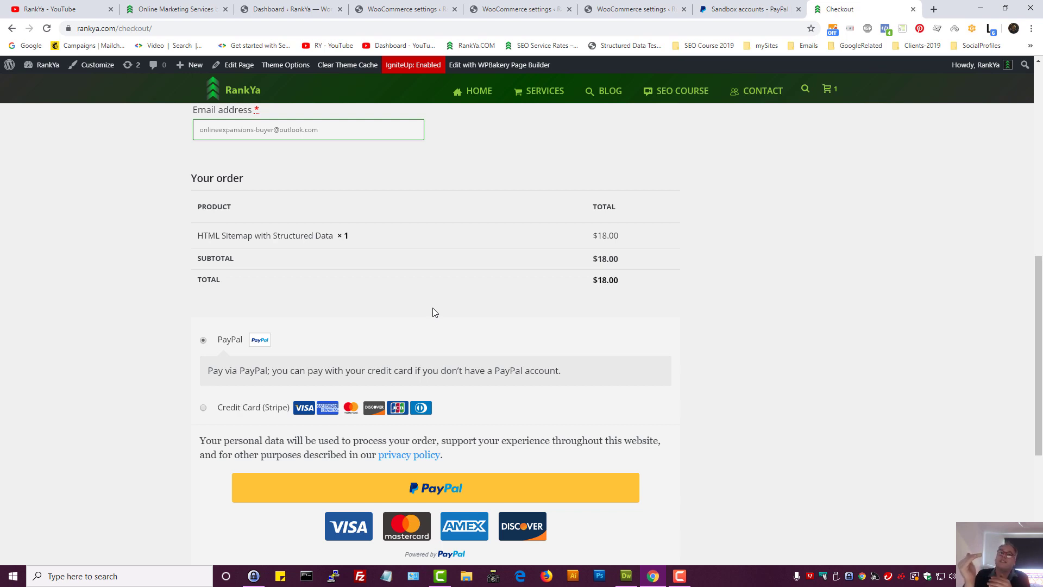
pyautogui.scroll(-2, 432, 307)
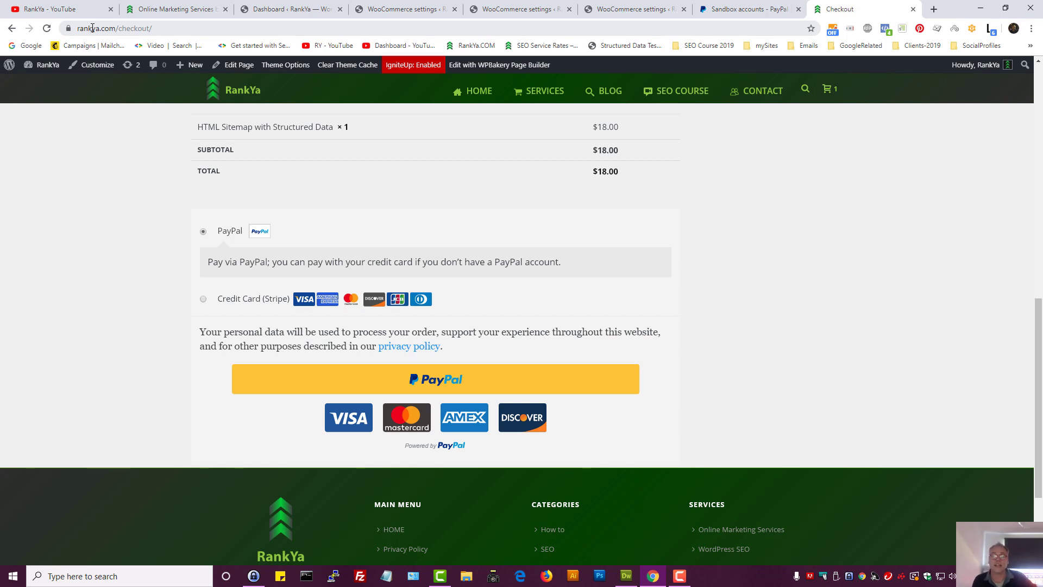
pyautogui.click(93, 27)
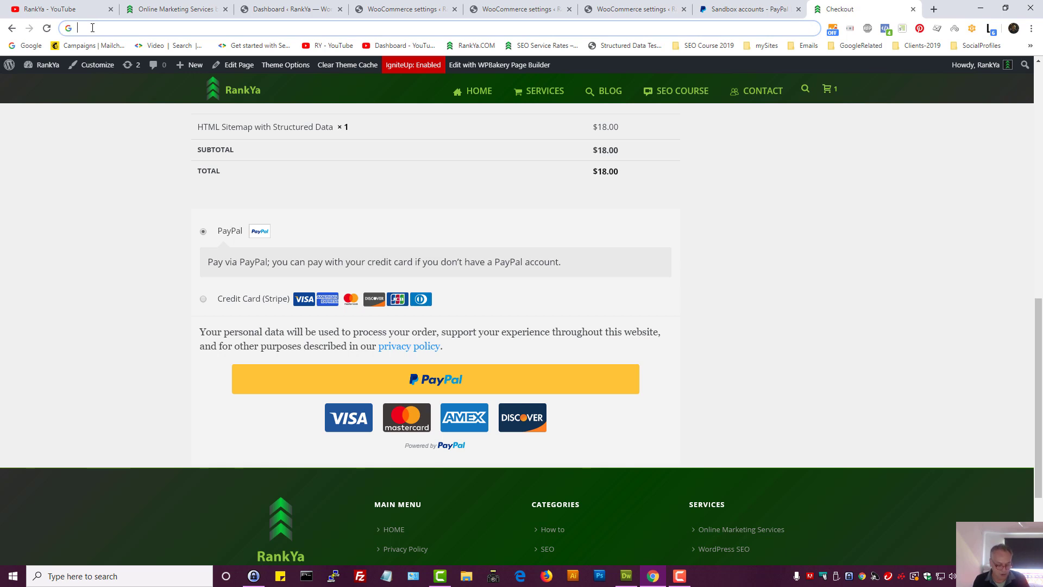
pyautogui.press('End')
pyautogui.click(98, 27)
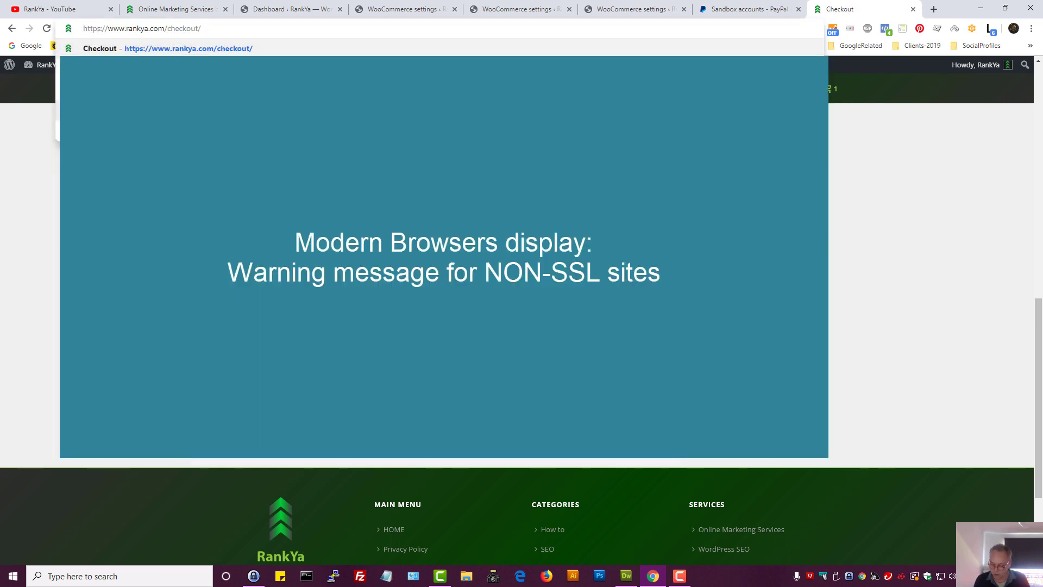
pyautogui.press('BackSpace')
pyautogui.press('Return')
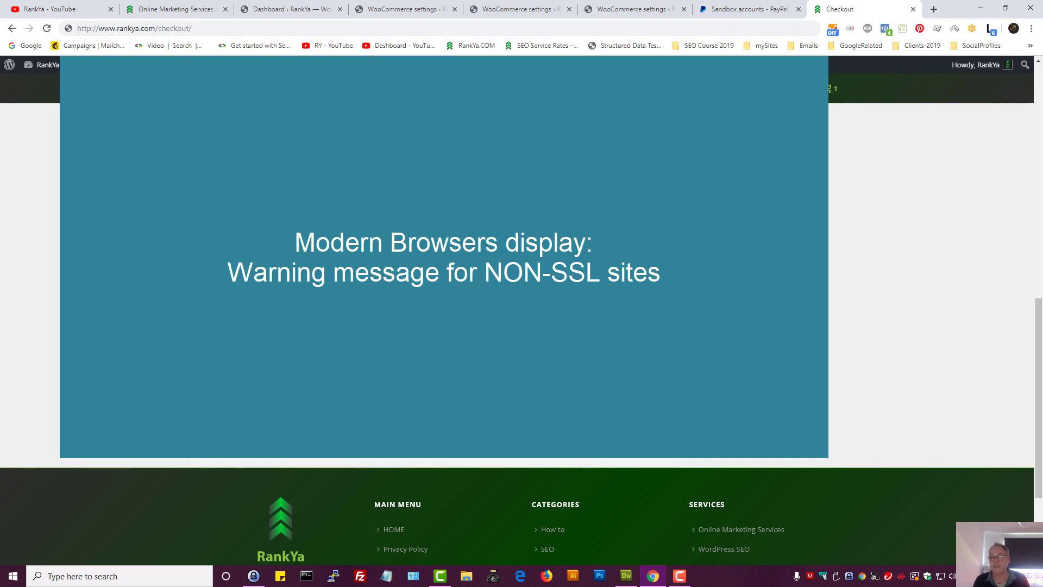
pyautogui.doubleClick(91, 27)
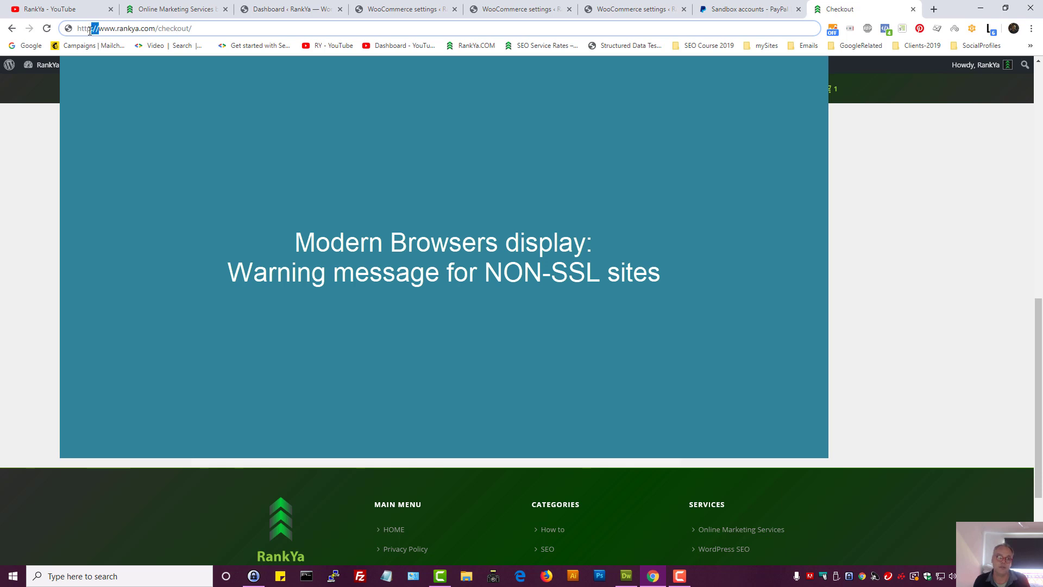
pyautogui.click(92, 28)
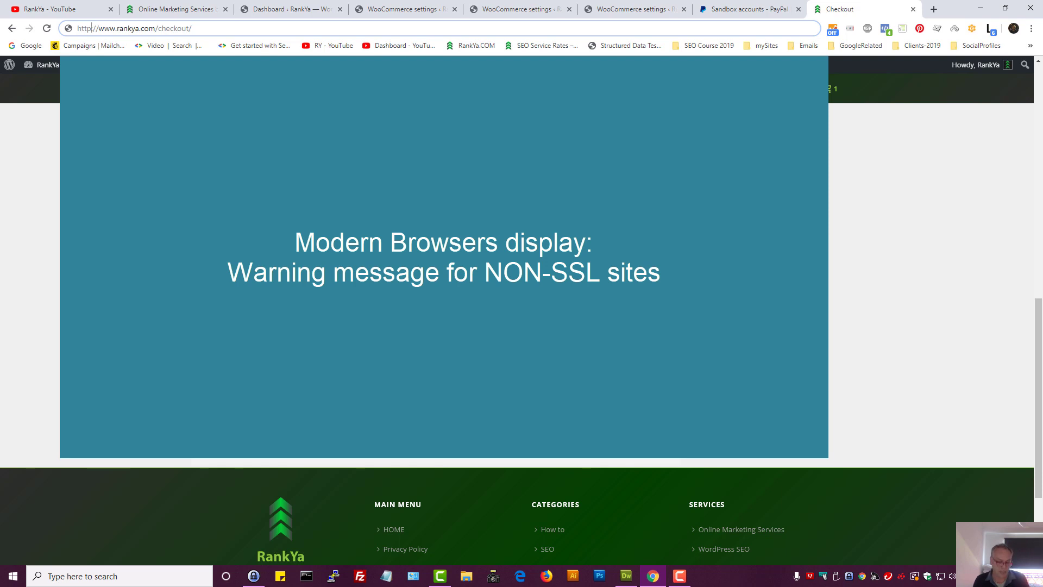
pyautogui.write('s:')
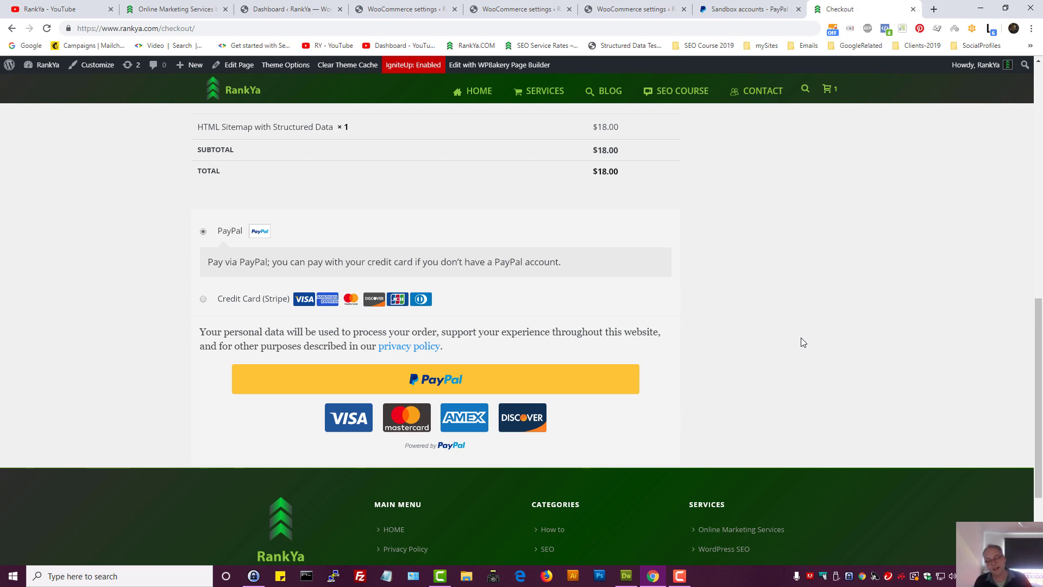
pyautogui.scroll(5, 796, 342)
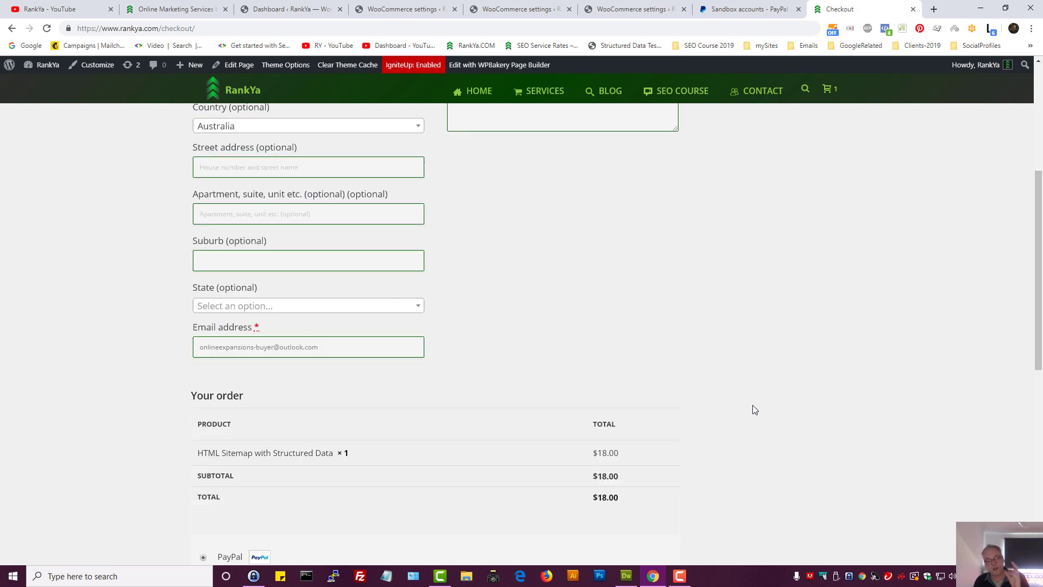
pyautogui.scroll(1, 327, 275)
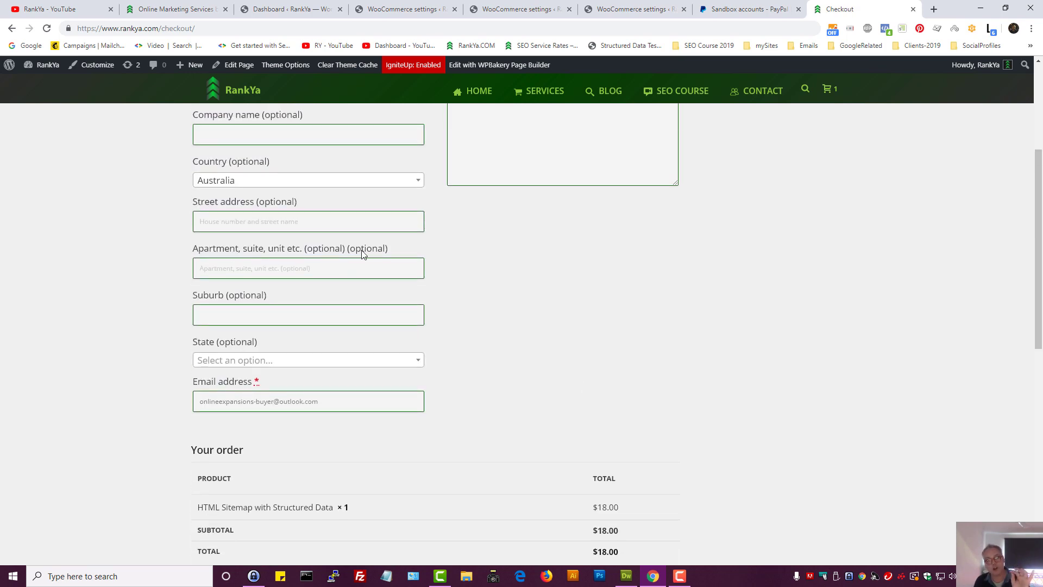
pyautogui.click(625, 575)
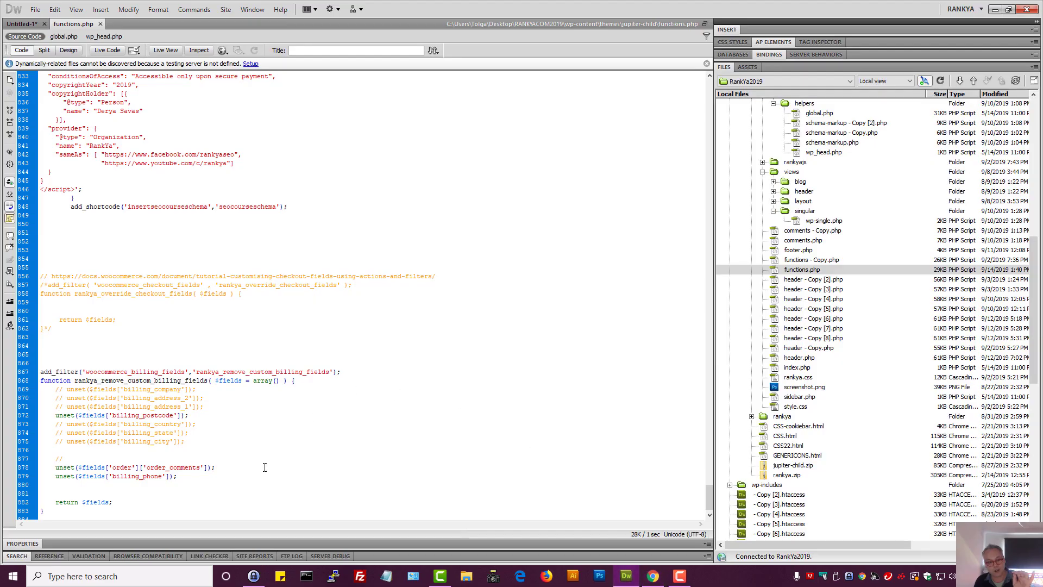
pyautogui.moveTo(86, 515); pyautogui.dragTo(39, 371)
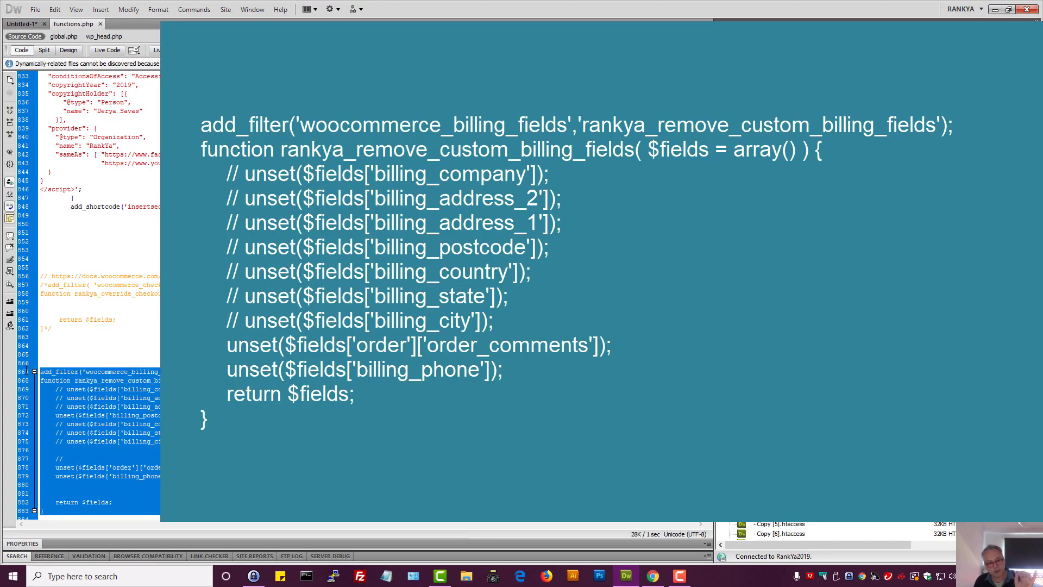
pyautogui.click(128, 392)
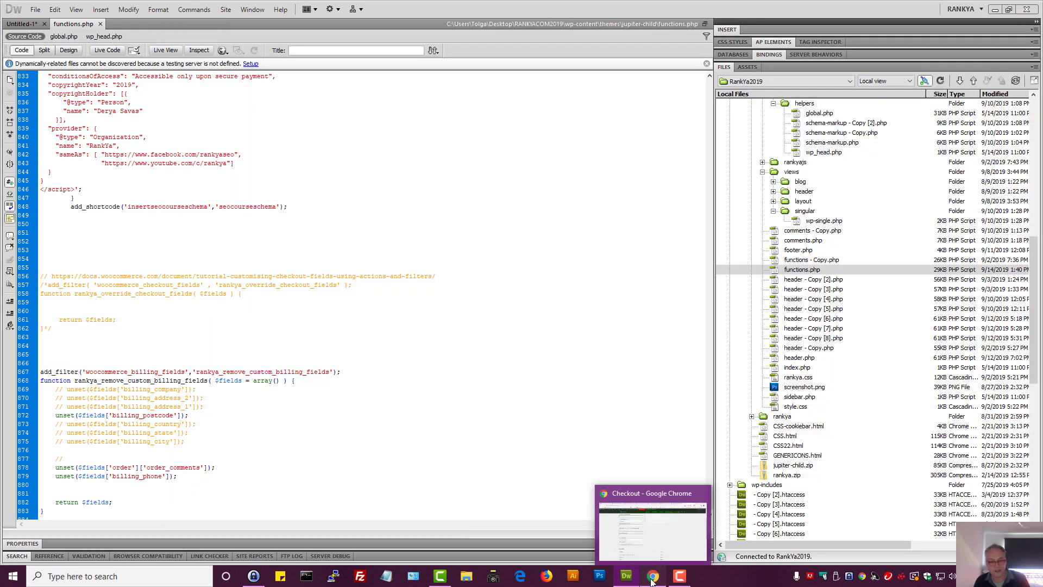
pyautogui.click(652, 577)
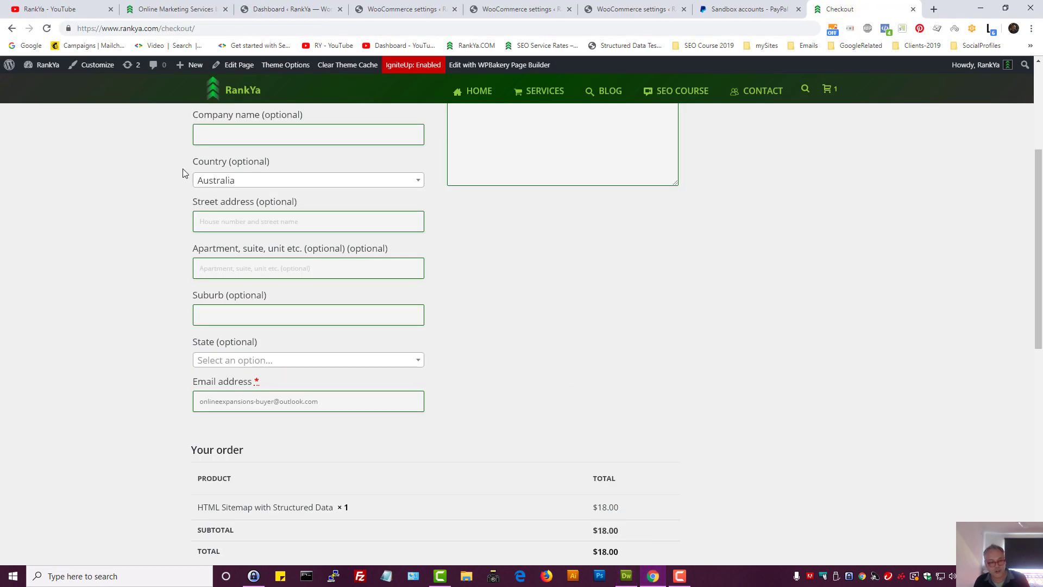
pyautogui.scroll(-2, 514, 419)
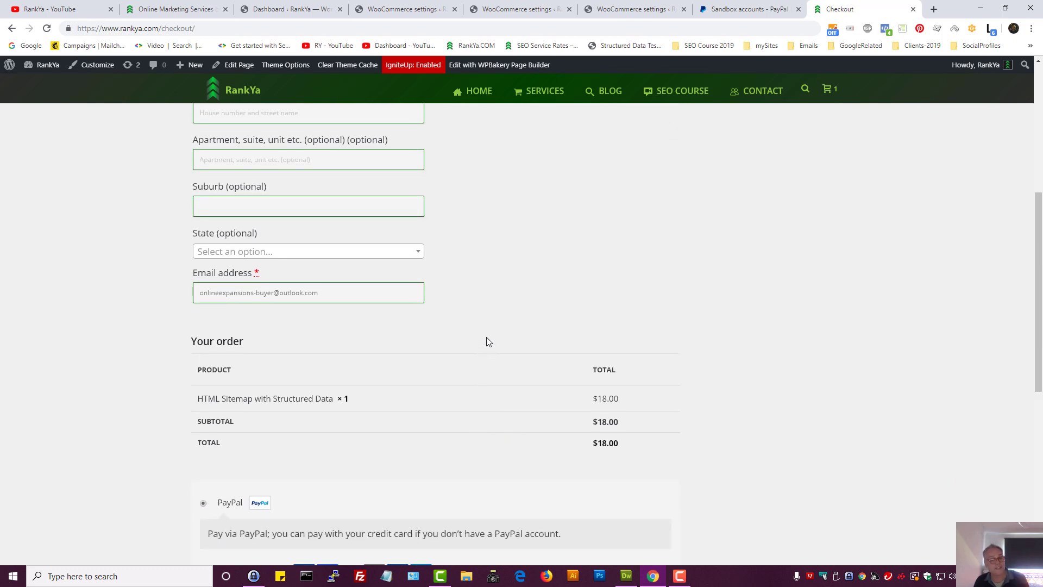
pyautogui.scroll(-2, 486, 337)
pyautogui.scroll(-1, 486, 337)
pyautogui.scroll(-2, 486, 337)
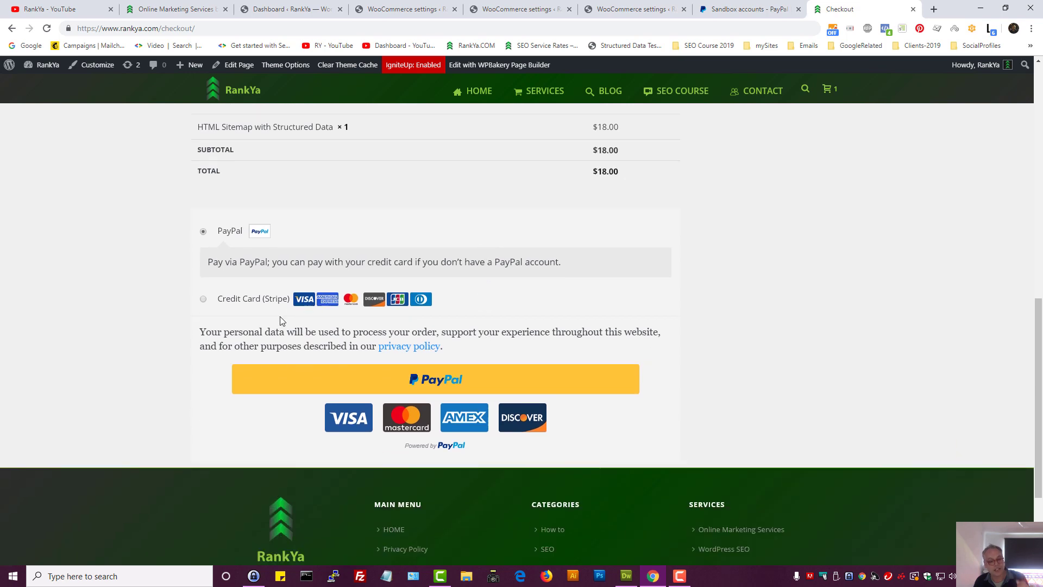
pyautogui.scroll(5, 257, 343)
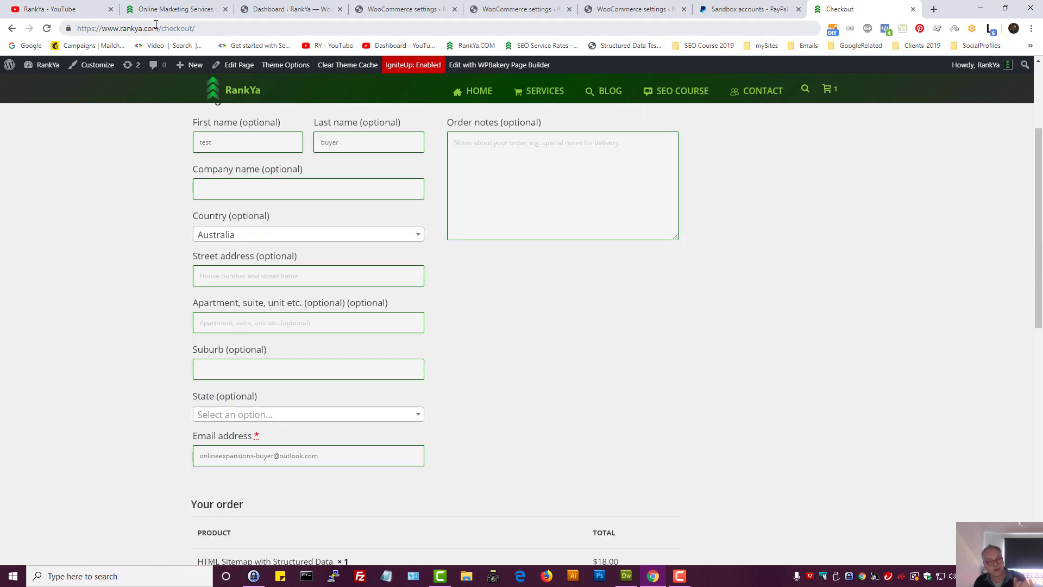